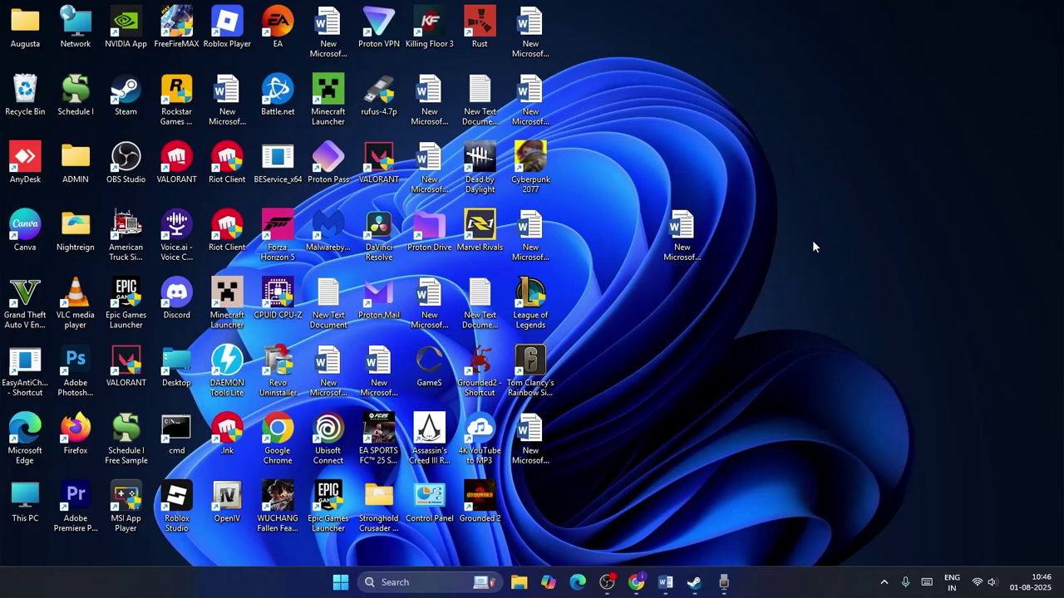
- Bring up the 'Fix Rainbow Six Siege X BattlEye Launcher Error' Word guide from the taskbar
{"action": "left_click", "coordinate": [665, 582]}
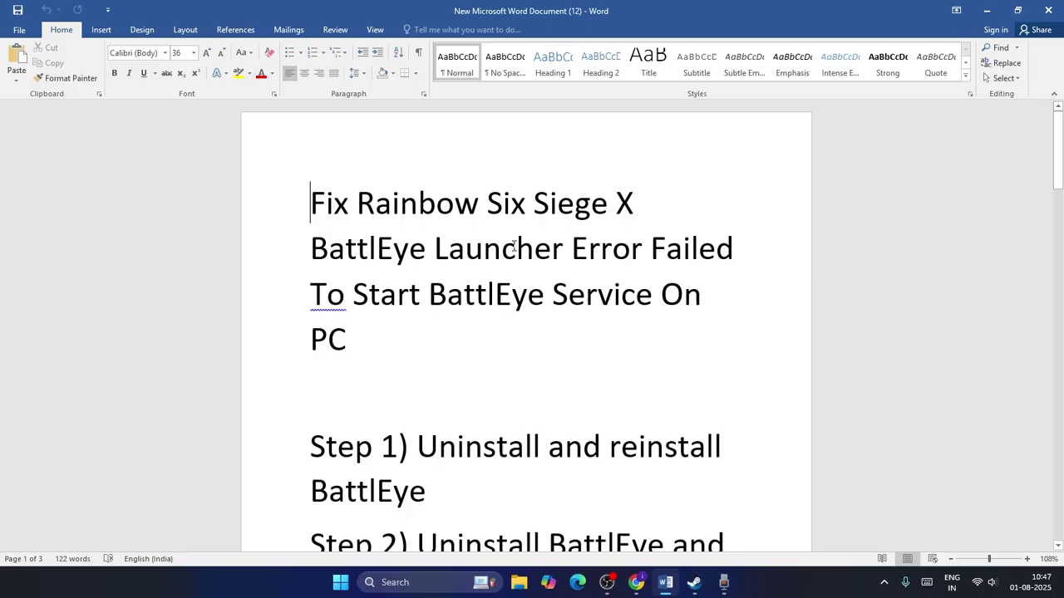
- Scroll the Word guide down to Step 1 and highlight its instruction text
{"action": "scroll", "coordinate": [648, 237], "scroll_direction": "down", "scroll_amount": 3}
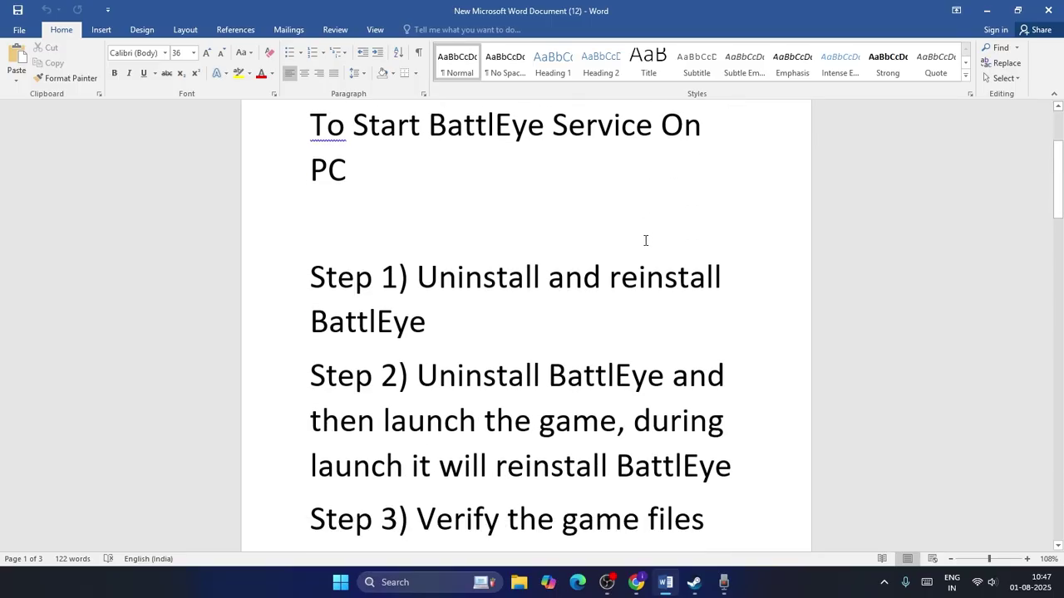
{"action": "scroll", "coordinate": [641, 241], "scroll_direction": "down", "scroll_amount": 1}
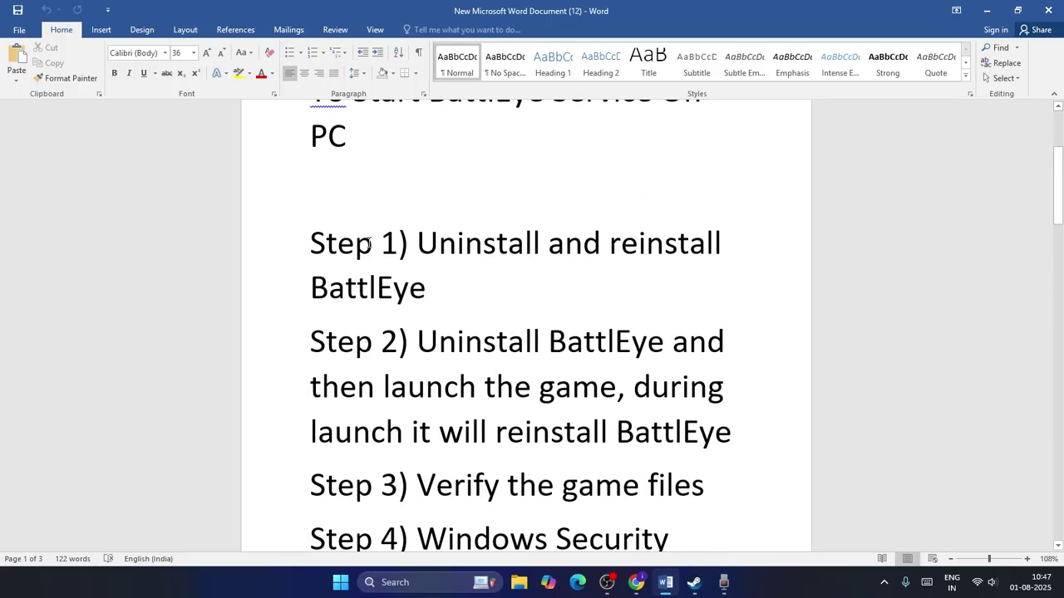
{"action": "left_click_drag", "start_coordinate": [417, 243], "coordinate": [494, 297]}
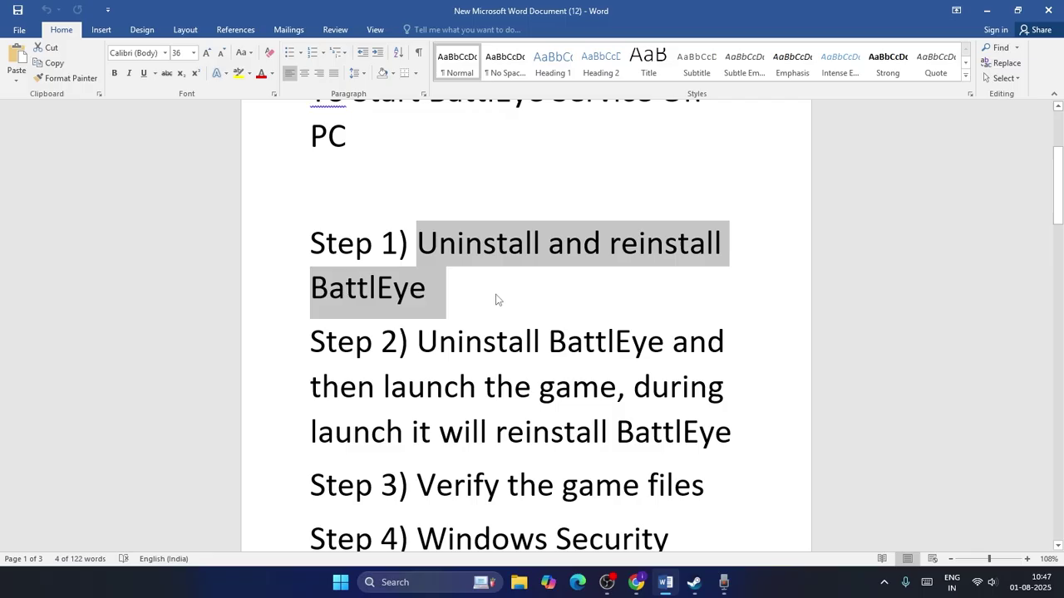
{"action": "left_click", "coordinate": [496, 300]}
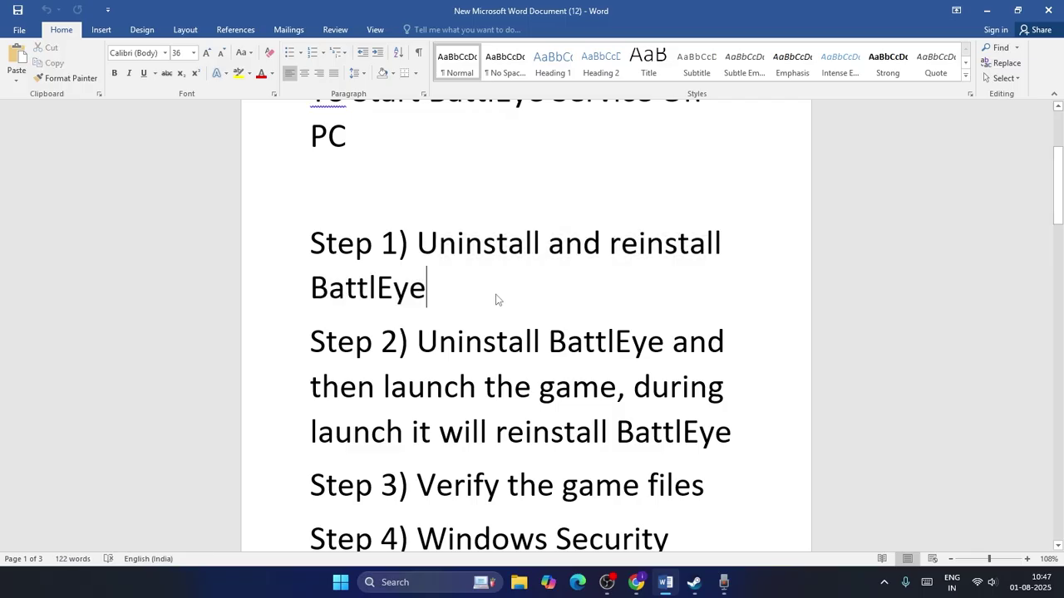
- Minimize Word and open Rainbow Six Siege X's local files through Steam's Manage > Browse local files
{"action": "left_click", "coordinate": [987, 13]}
{"action": "left_click", "coordinate": [694, 582]}
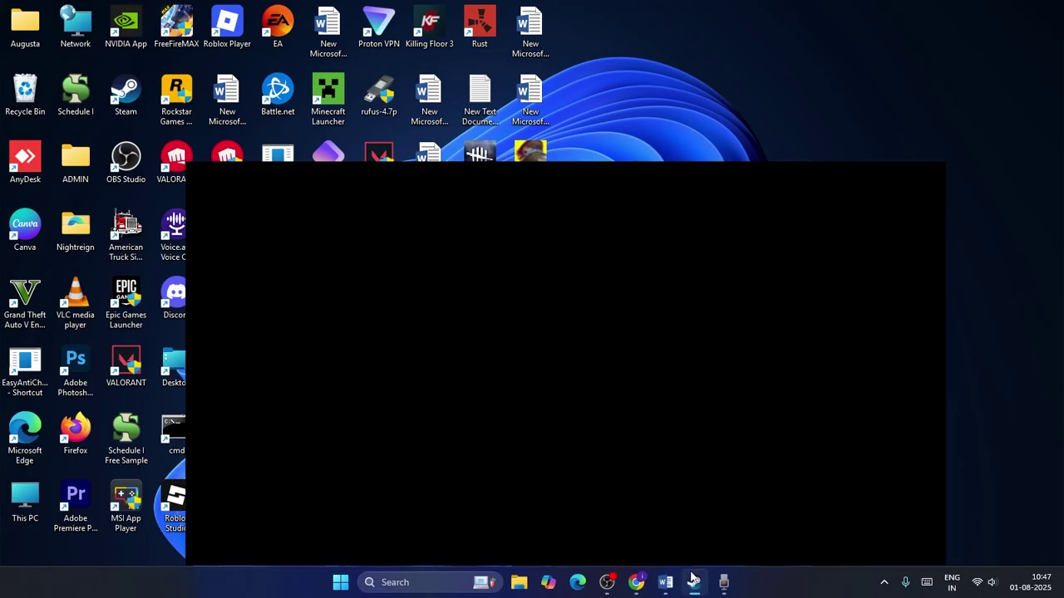
{"action": "right_click", "coordinate": [141, 397]}
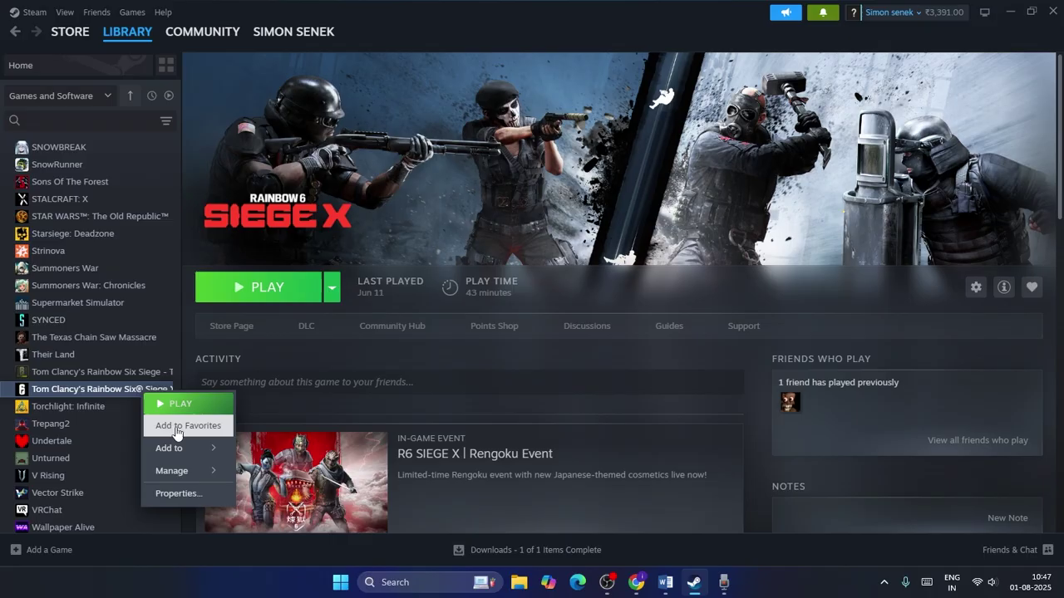
{"action": "mouse_move", "coordinate": [183, 470]}
{"action": "left_click", "coordinate": [295, 384]}
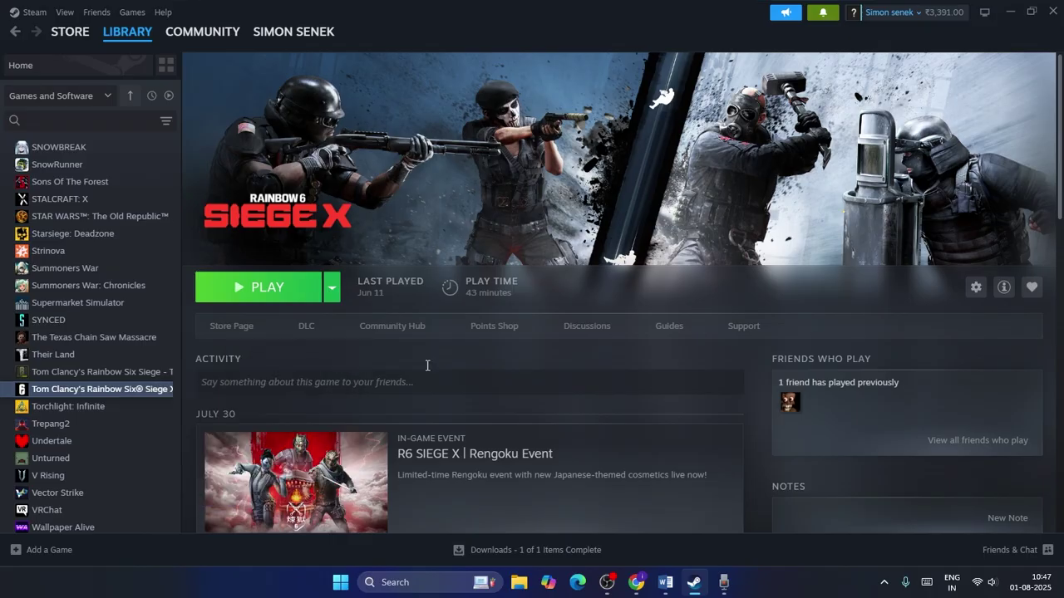
- Maximize Explorer, open the BattlEye folder and run Uninstall_BattlEye as administrator
{"action": "left_click", "coordinate": [401, 14]}
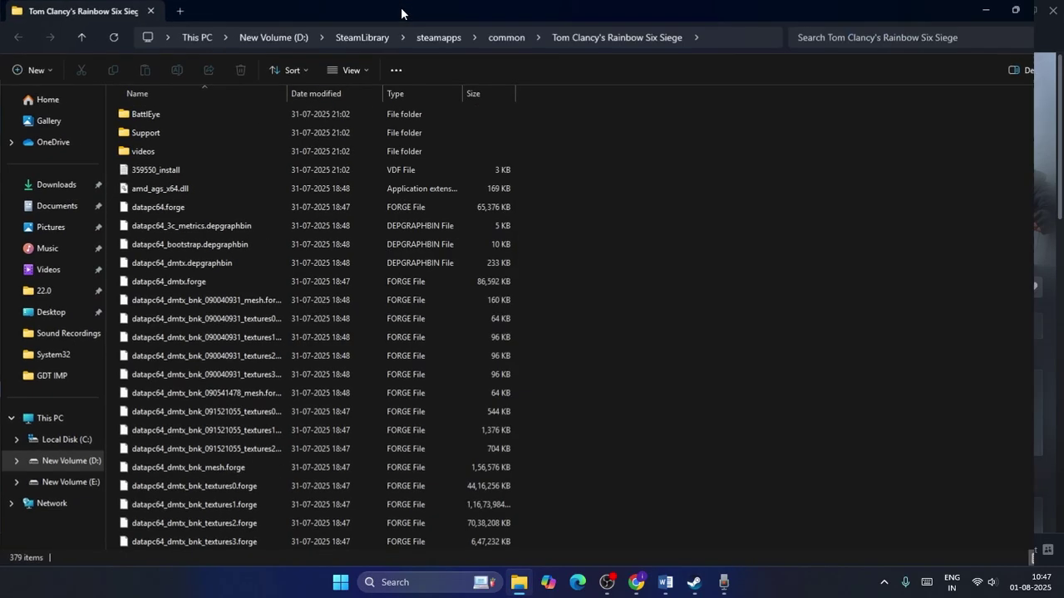
{"action": "double_click", "coordinate": [138, 114]}
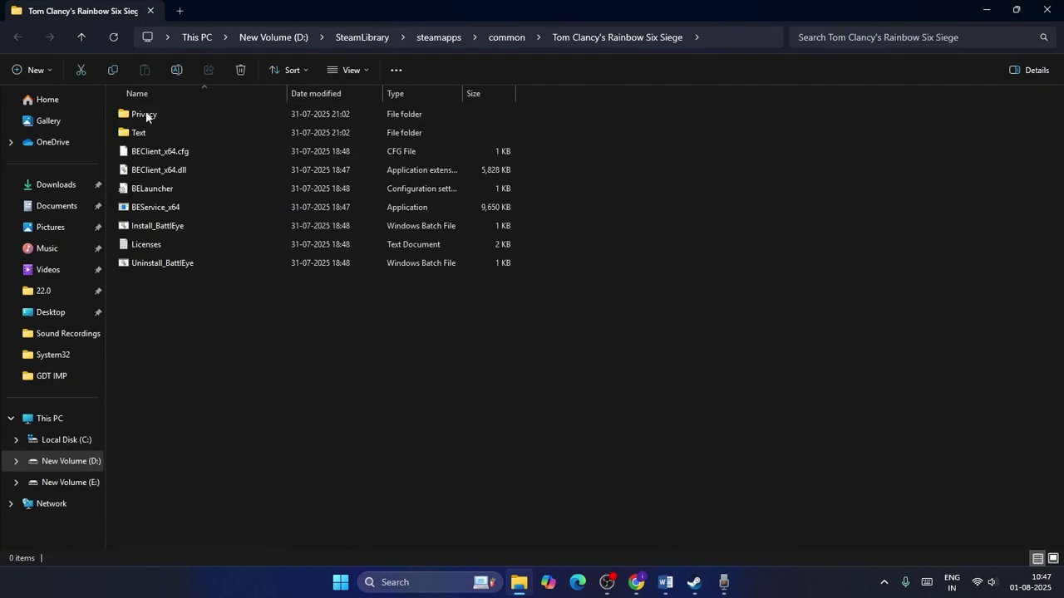
{"action": "left_click", "coordinate": [181, 266]}
{"action": "right_click", "coordinate": [181, 263]}
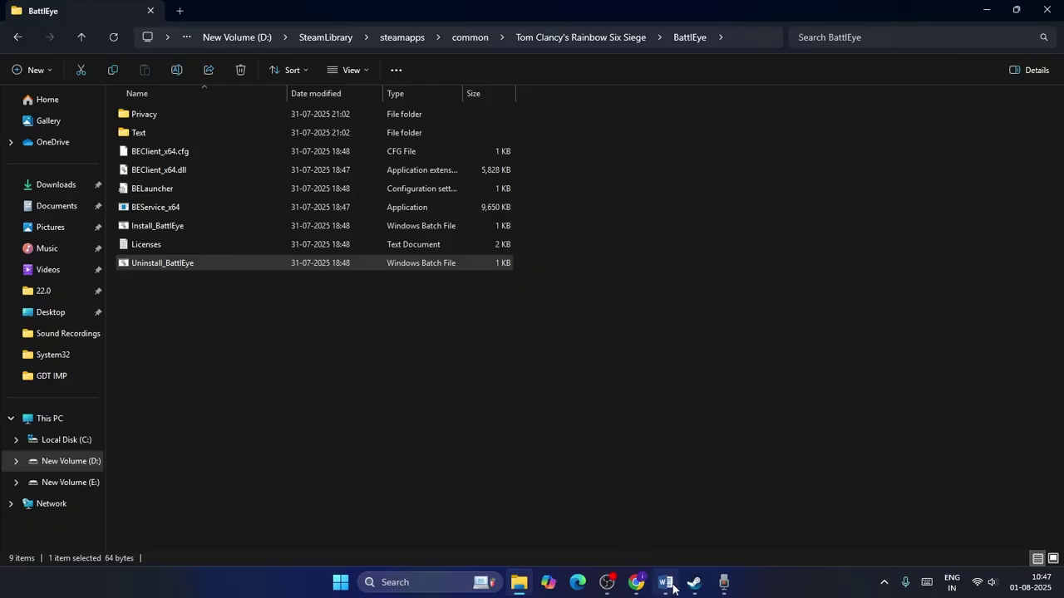
- After checking the Word guide, run Install_BattlEye as administrator from the BattlEye folder
{"action": "left_click", "coordinate": [669, 584]}
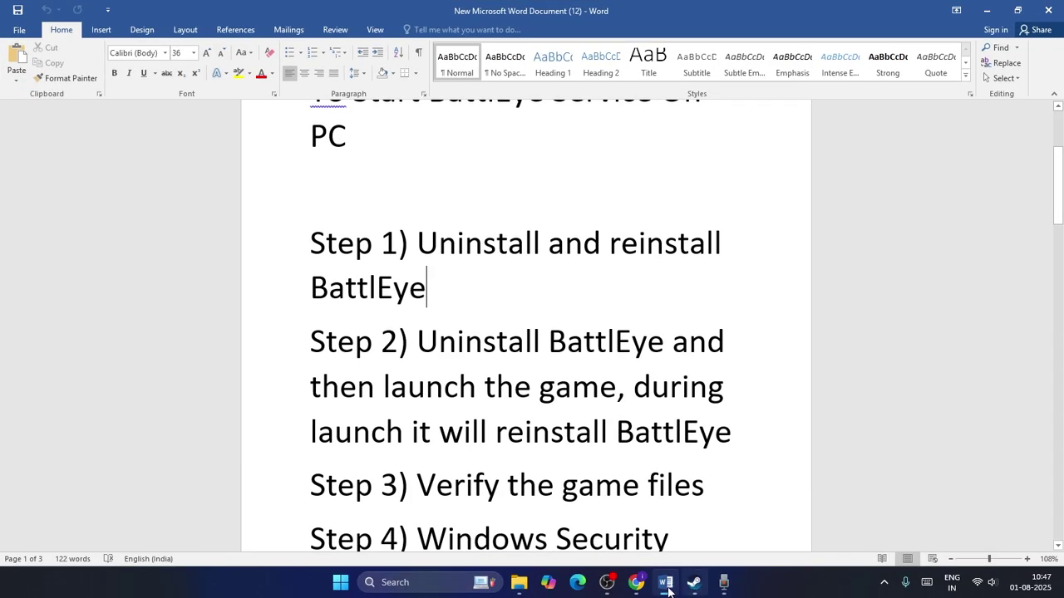
{"action": "left_click", "coordinate": [519, 584]}
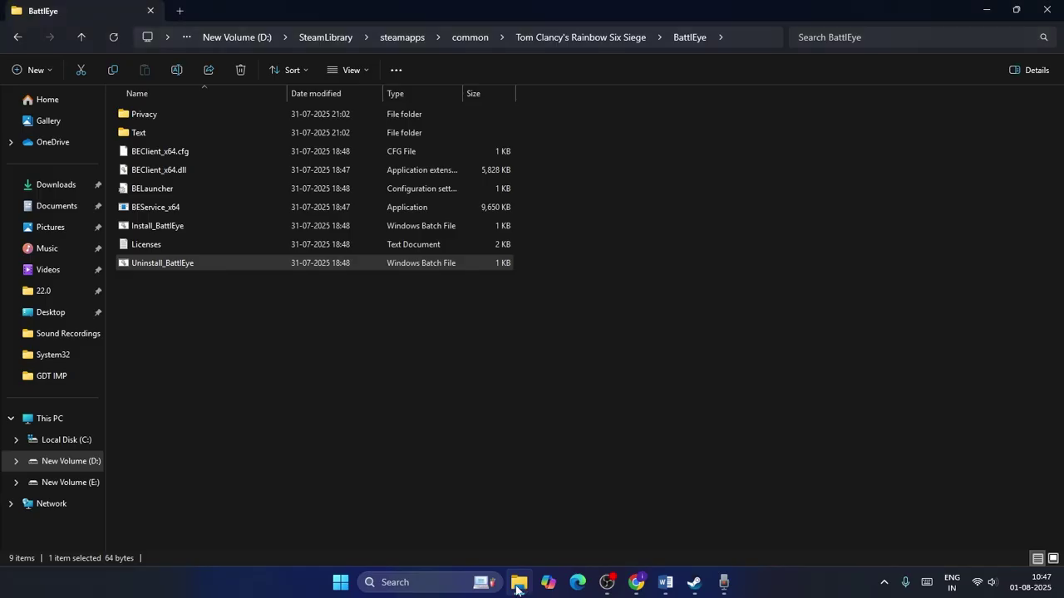
{"action": "left_click", "coordinate": [172, 228]}
{"action": "right_click", "coordinate": [171, 227]}
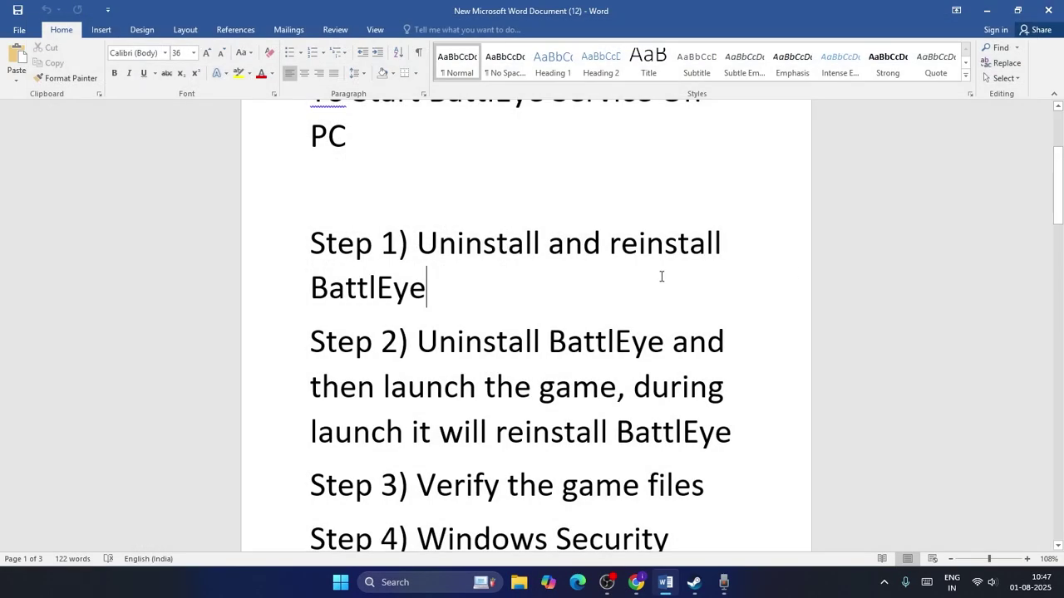
- Scroll the Word guide to Step 2 and highlight its instructions
{"action": "scroll", "coordinate": [527, 143], "scroll_direction": "down", "scroll_amount": 3}
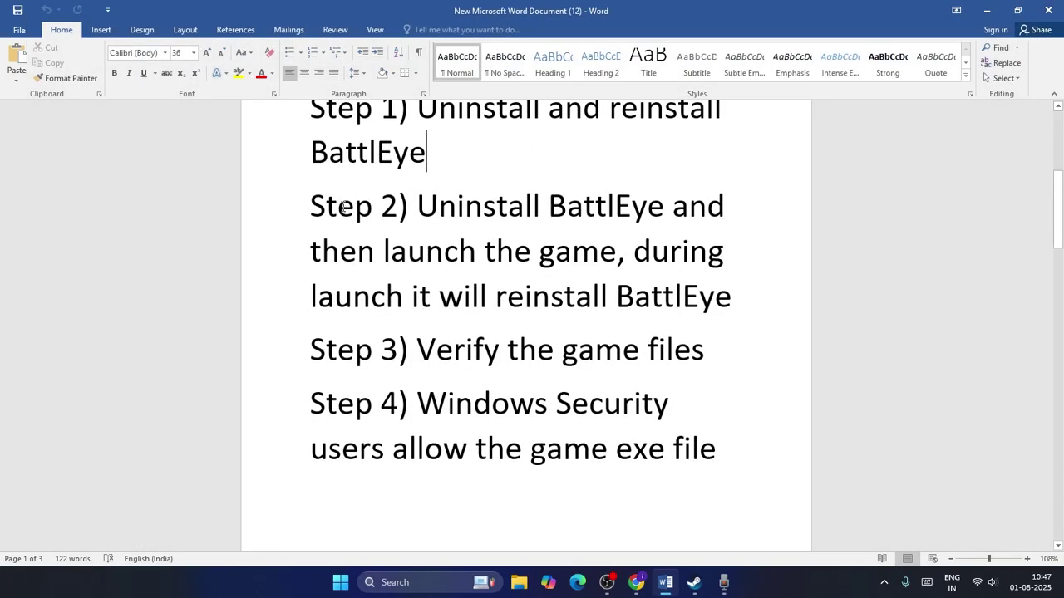
{"action": "left_click_drag", "start_coordinate": [447, 211], "coordinate": [748, 305]}
{"action": "left_click", "coordinate": [757, 319]}
- Reopen the Rainbow Six Siege install folder from Steam via Manage > Browse local files
{"action": "left_click", "coordinate": [694, 582]}
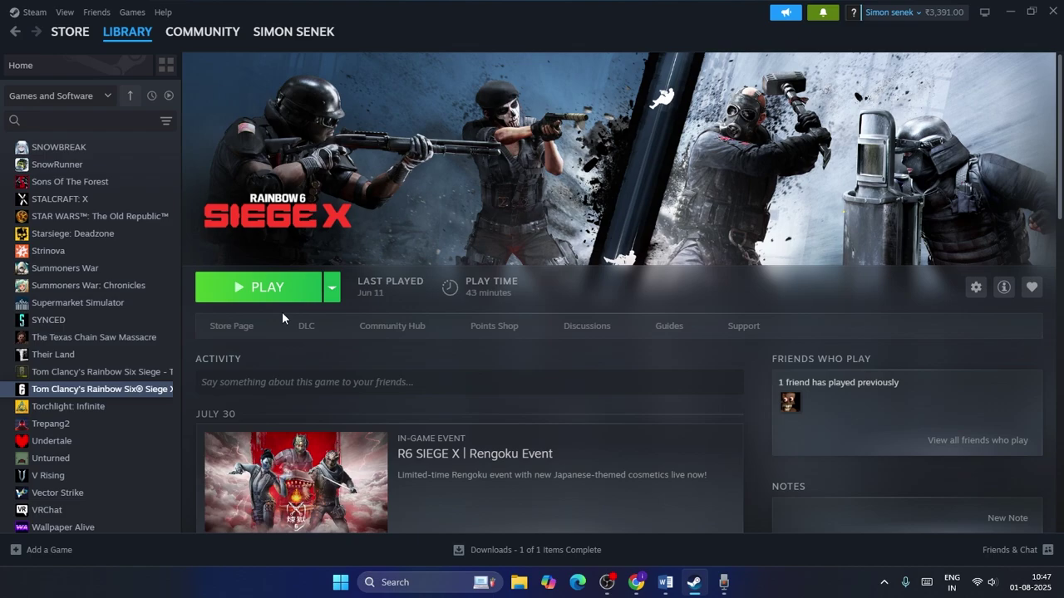
{"action": "right_click", "coordinate": [149, 391]}
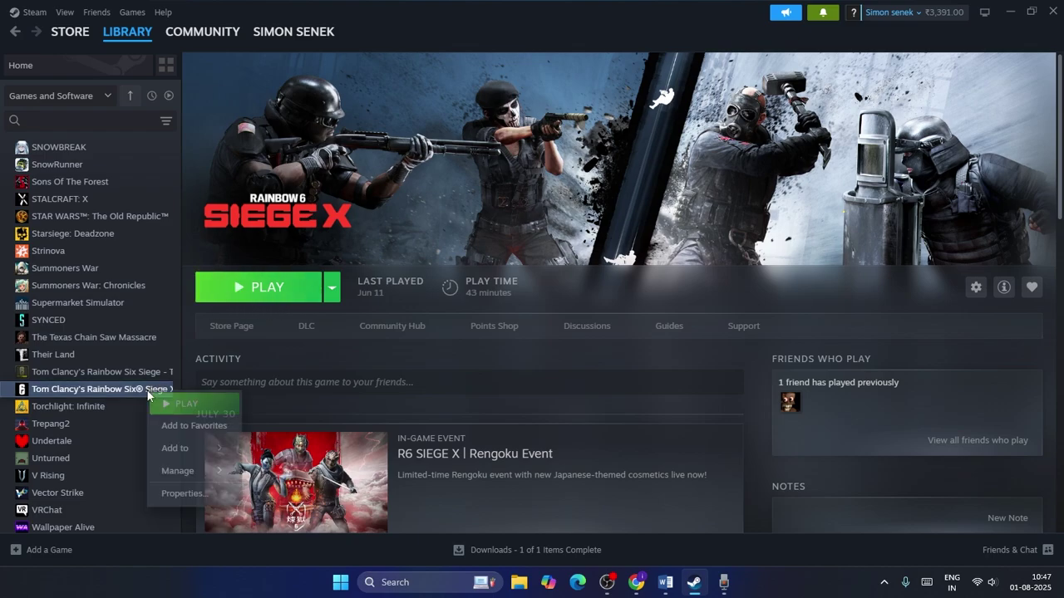
{"action": "mouse_move", "coordinate": [191, 471]}
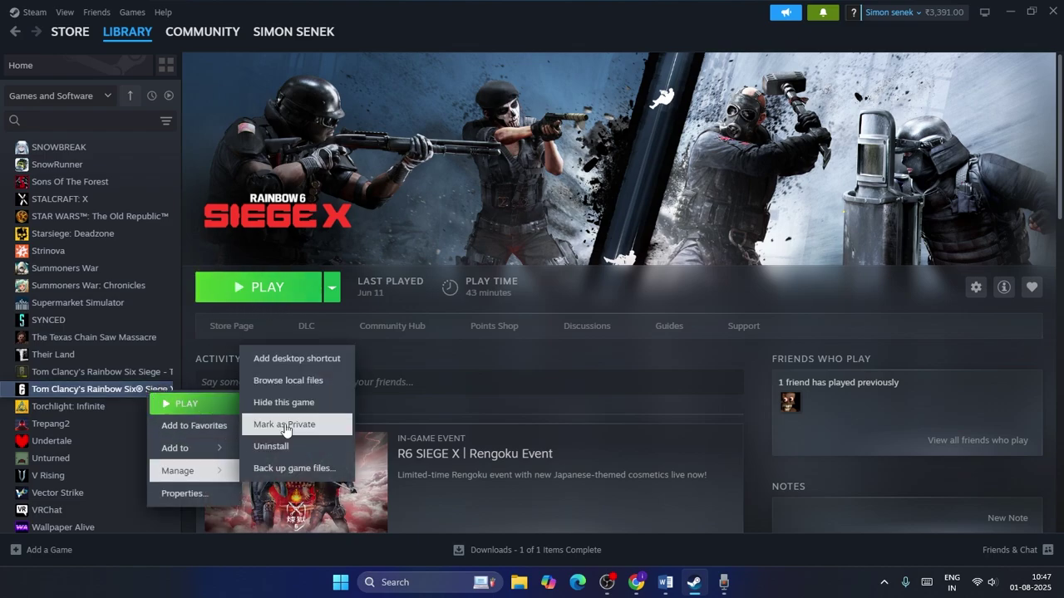
{"action": "left_click", "coordinate": [298, 388]}
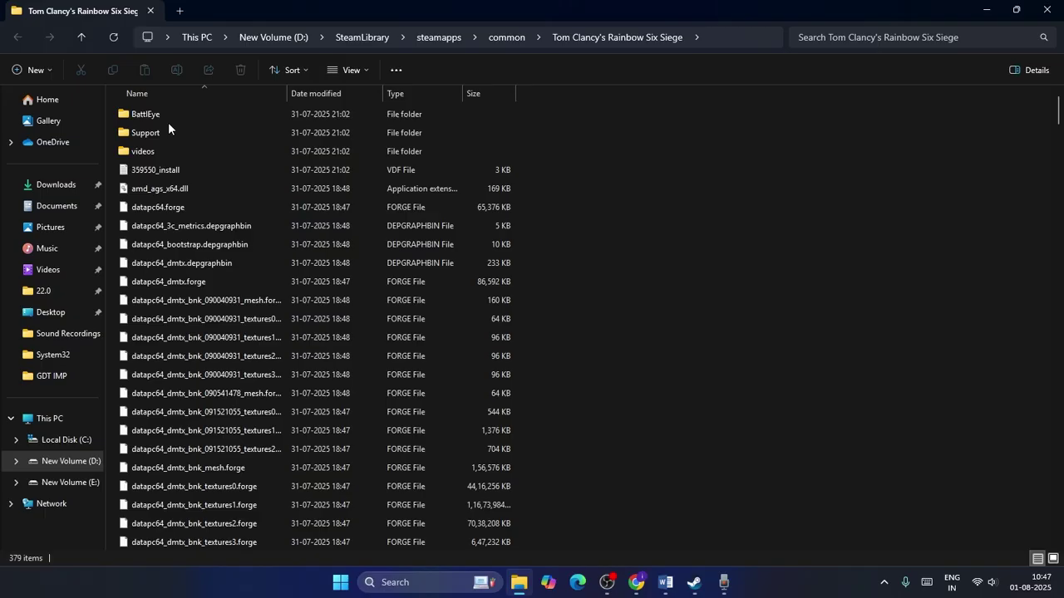
- Open the BattlEye folder, look at Uninstall_BattlEye's options without running it, and close Explorer
{"action": "left_click", "coordinate": [167, 120]}
{"action": "double_click", "coordinate": [168, 119]}
{"action": "right_click", "coordinate": [177, 266]}
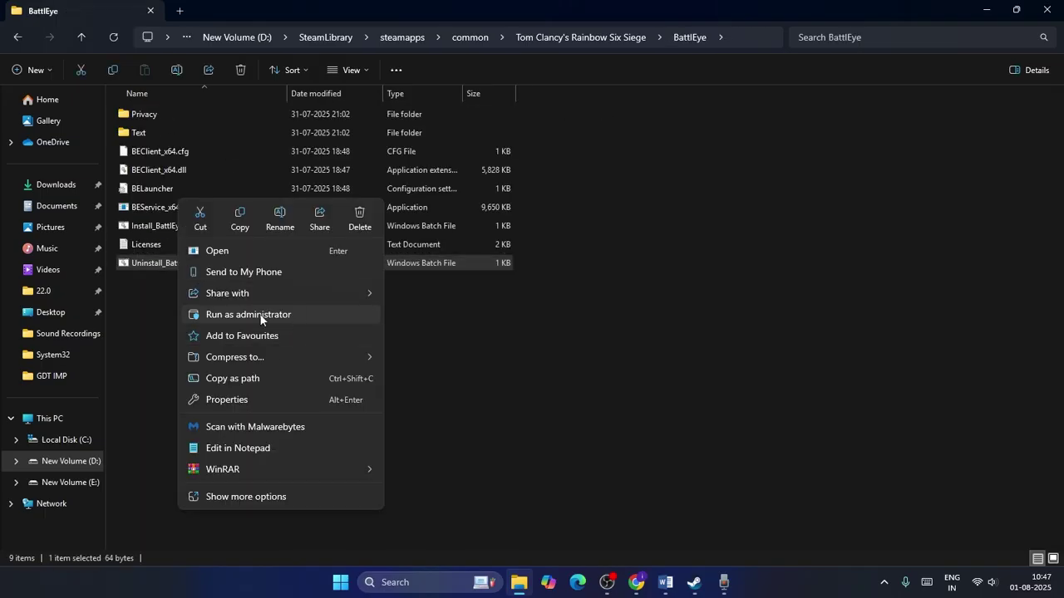
{"action": "left_click", "coordinate": [493, 346]}
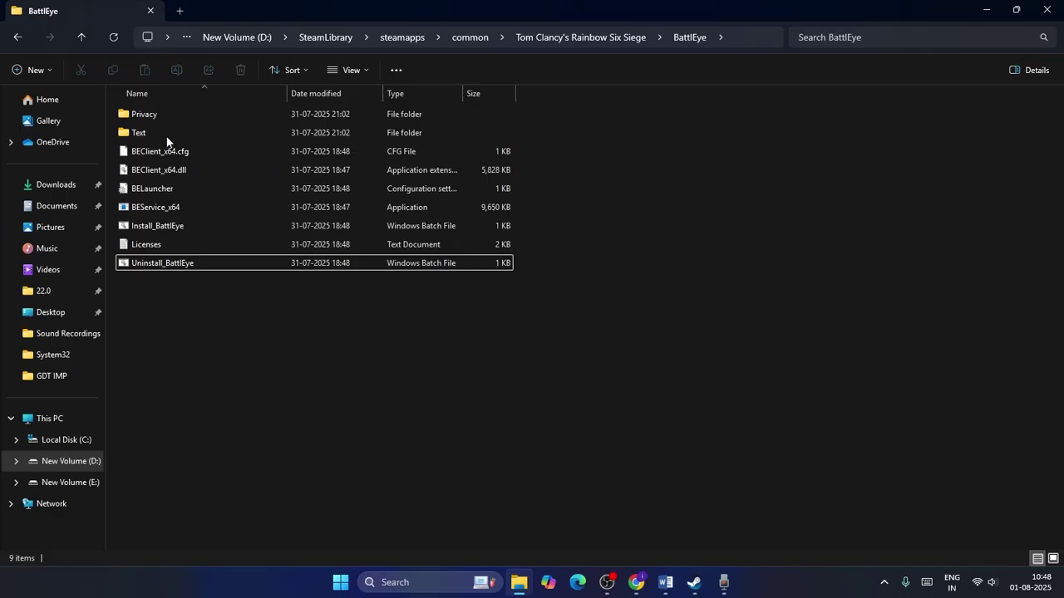
{"action": "left_click", "coordinate": [1048, 13]}
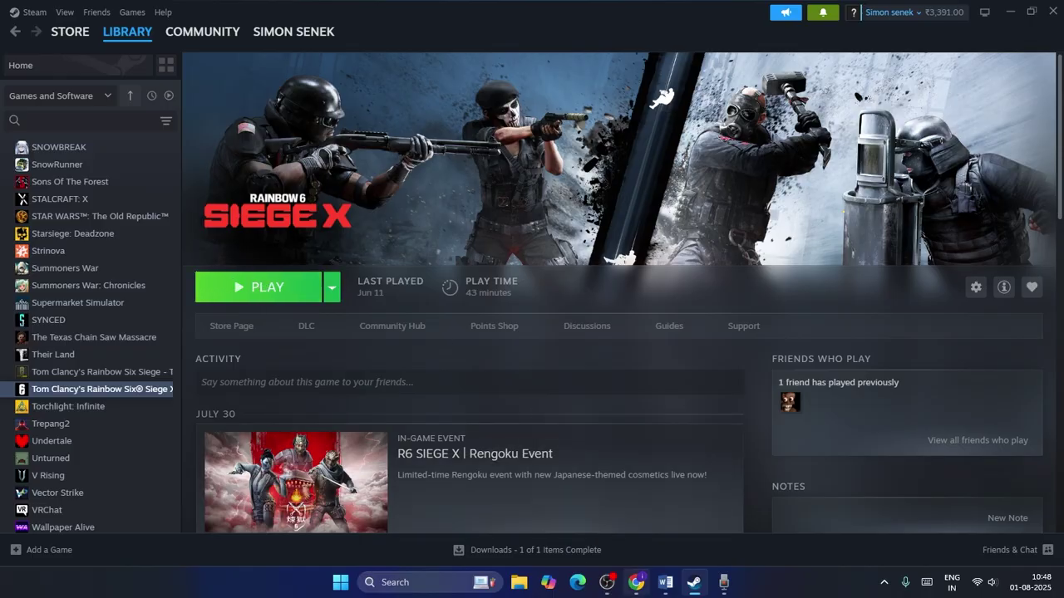
- Scroll the Word guide to Step 3, mark 'Verify the game files', and return to Steam
{"action": "left_click", "coordinate": [665, 581]}
{"action": "scroll", "coordinate": [557, 242], "scroll_direction": "down", "scroll_amount": 2}
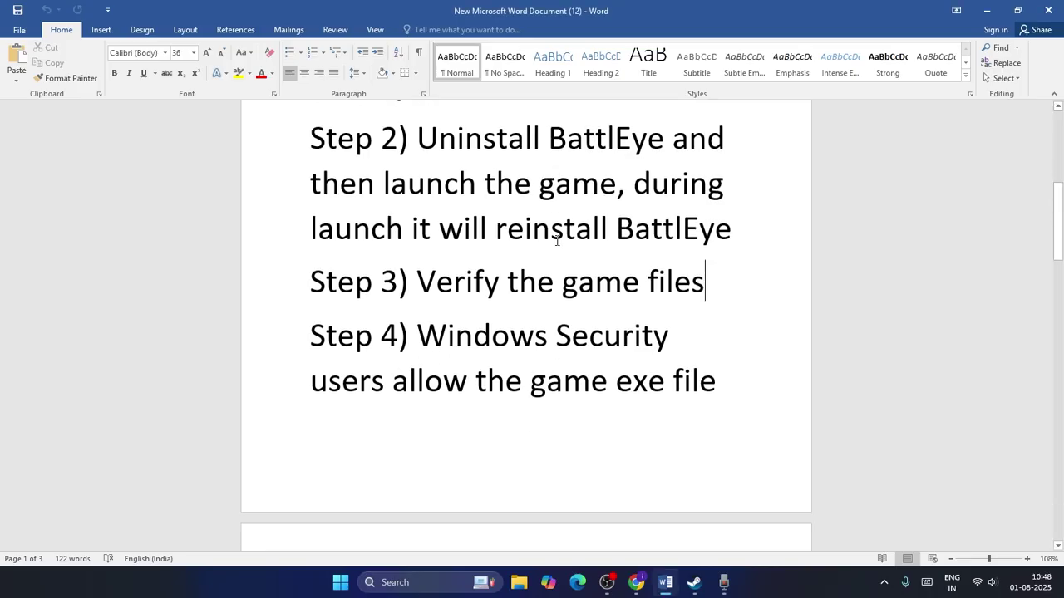
{"action": "left_click_drag", "start_coordinate": [432, 213], "coordinate": [708, 213]}
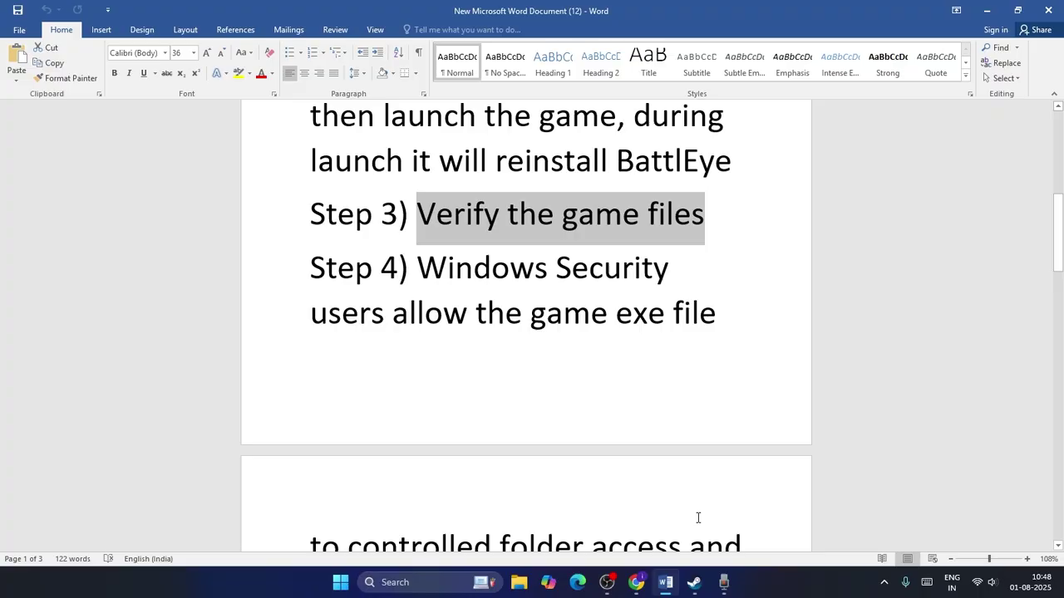
{"action": "left_click", "coordinate": [694, 582]}
{"action": "right_click", "coordinate": [121, 387]}
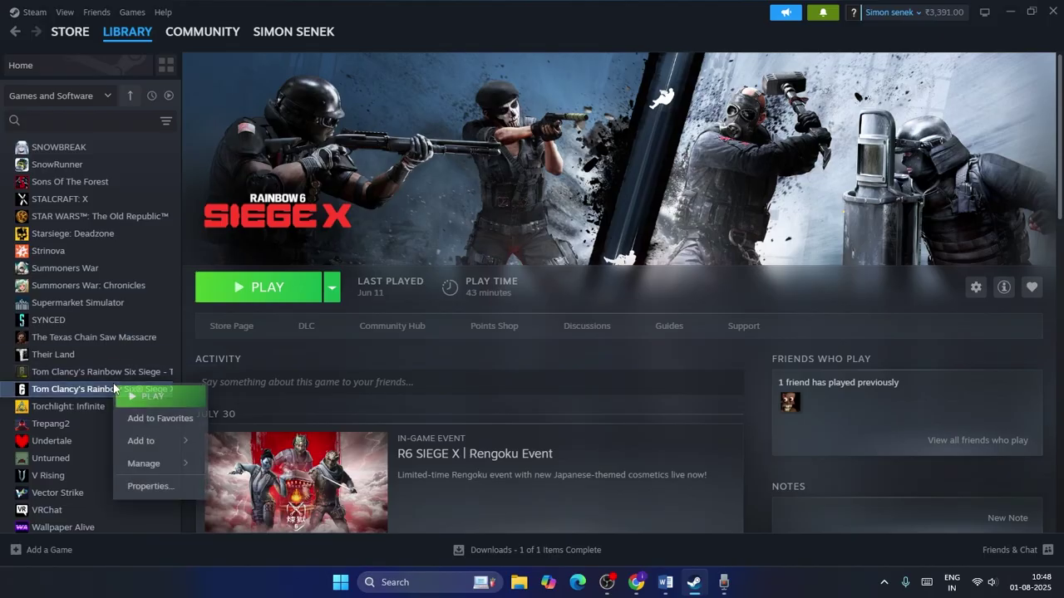
{"action": "left_click", "coordinate": [151, 487]}
{"action": "left_click", "coordinate": [301, 230]}
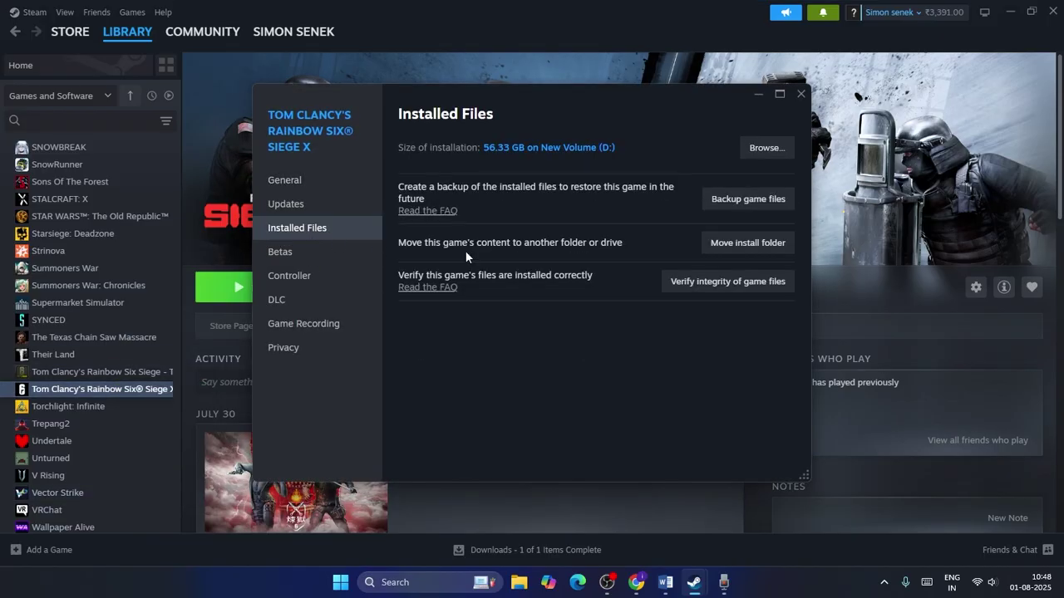
{"action": "left_click", "coordinate": [799, 94]}
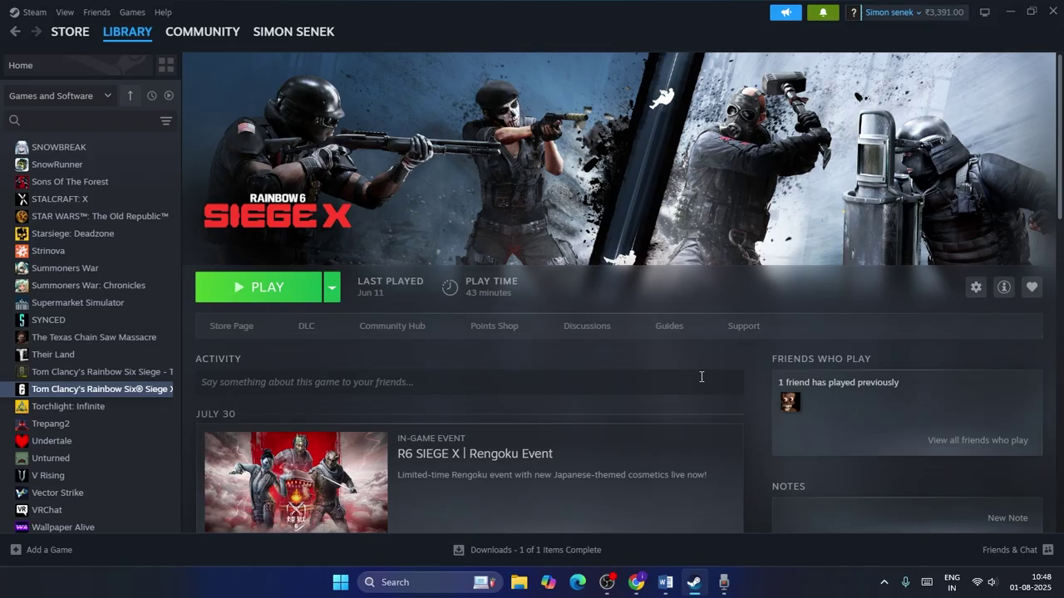
{"action": "left_click", "coordinate": [665, 583]}
{"action": "scroll", "coordinate": [546, 169], "scroll_direction": "down", "scroll_amount": 2}
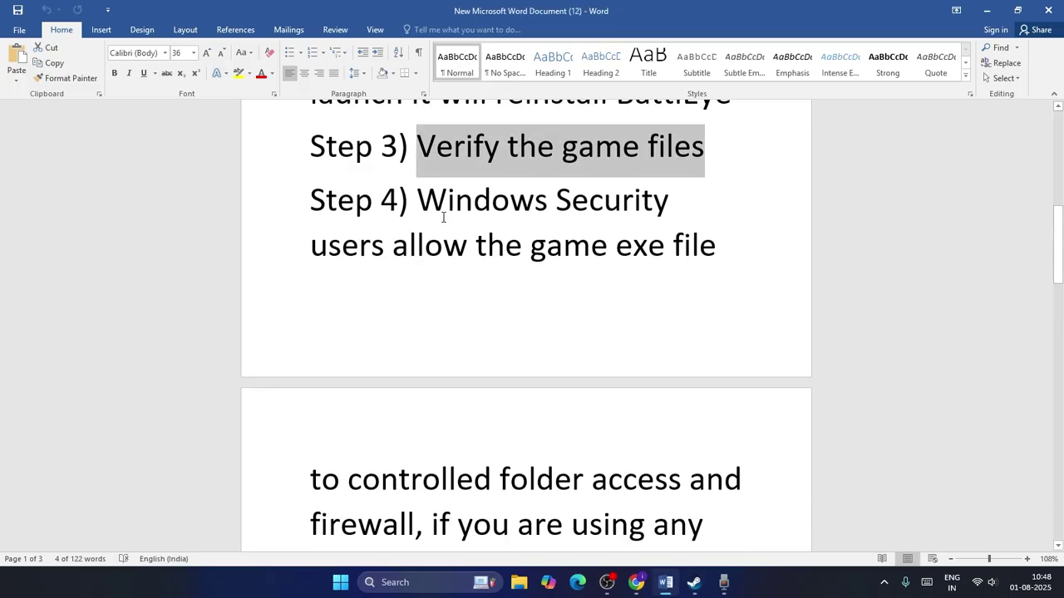
{"action": "left_click_drag", "start_coordinate": [424, 208], "coordinate": [732, 247]}
{"action": "left_click", "coordinate": [648, 308]}
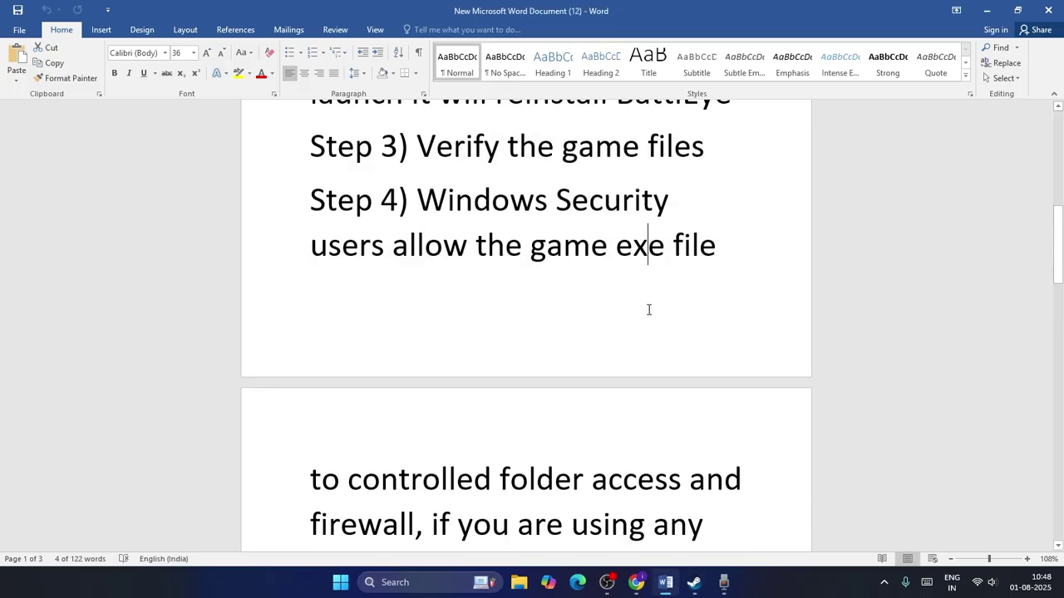
{"action": "scroll", "coordinate": [561, 233], "scroll_direction": "down", "scroll_amount": 2}
{"action": "scroll", "coordinate": [561, 233], "scroll_direction": "down", "scroll_amount": 6}
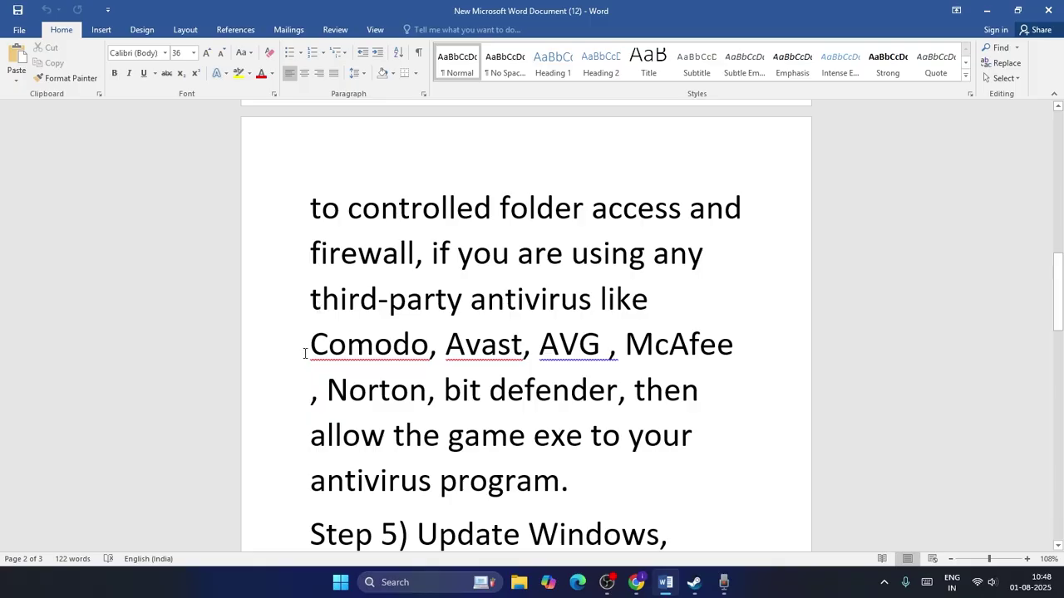
{"action": "left_click_drag", "start_coordinate": [305, 354], "coordinate": [532, 354]}
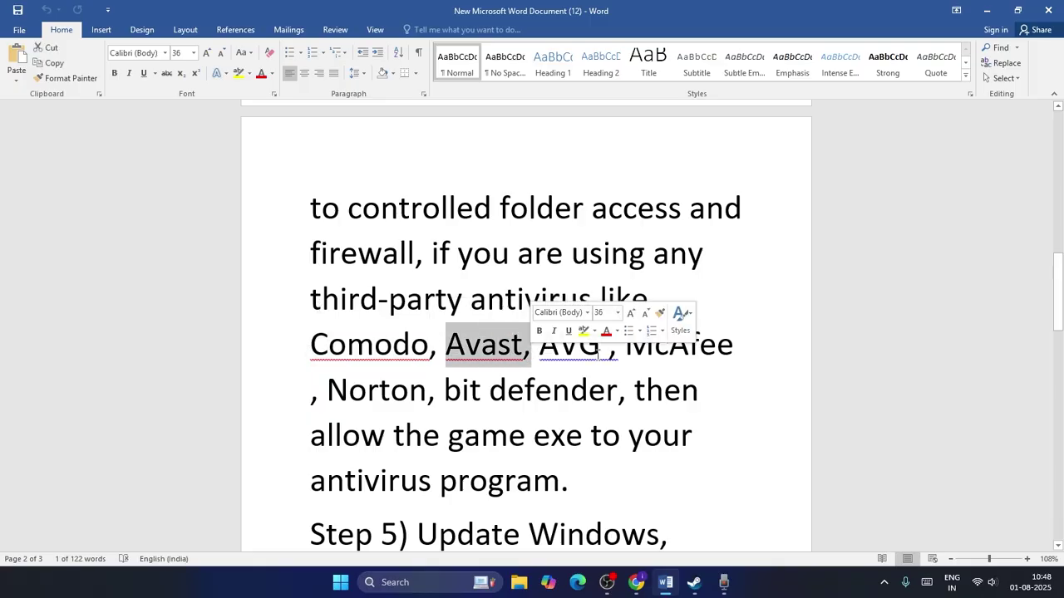
{"action": "scroll", "coordinate": [781, 299], "scroll_direction": "down", "scroll_amount": 3}
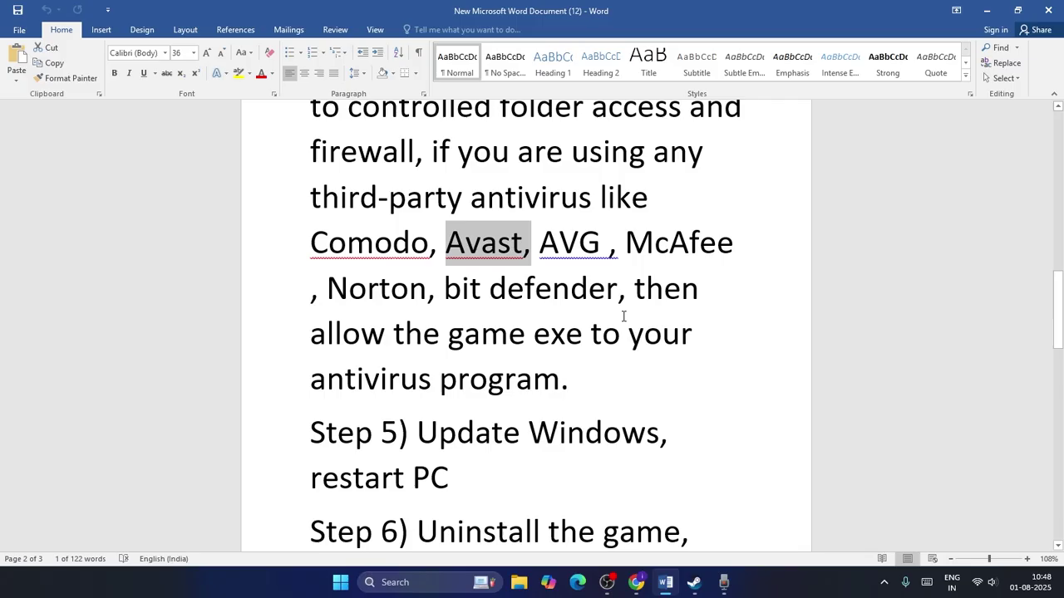
{"action": "left_click_drag", "start_coordinate": [569, 379], "coordinate": [311, 243]}
{"action": "left_click", "coordinate": [582, 384]}
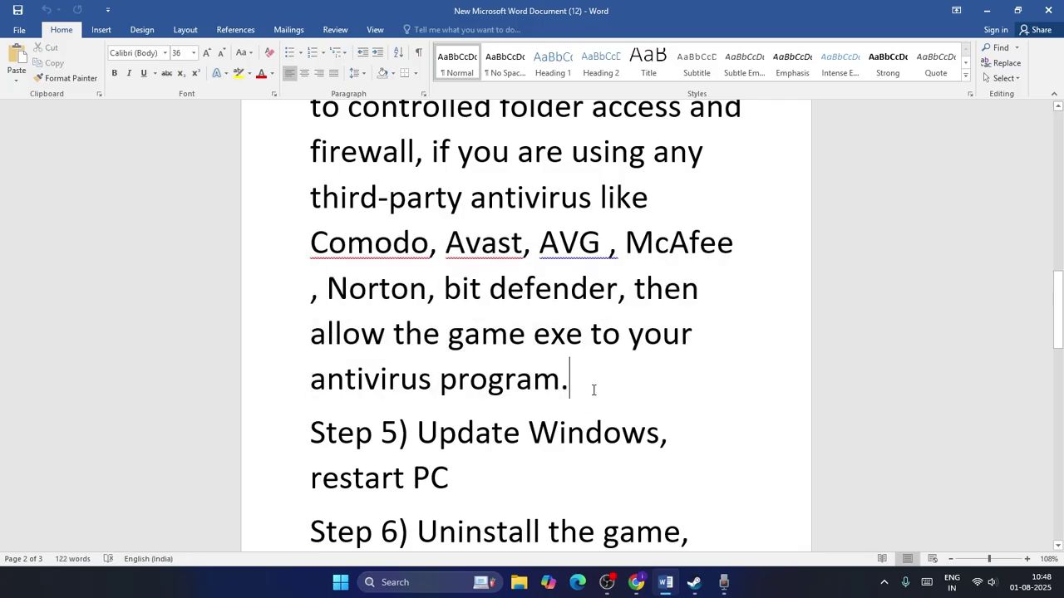
- Minimize Word and Steam, then open Control Panel's Windows Defender Firewall allowed-apps list and scroll through it
{"action": "left_click", "coordinate": [987, 10]}
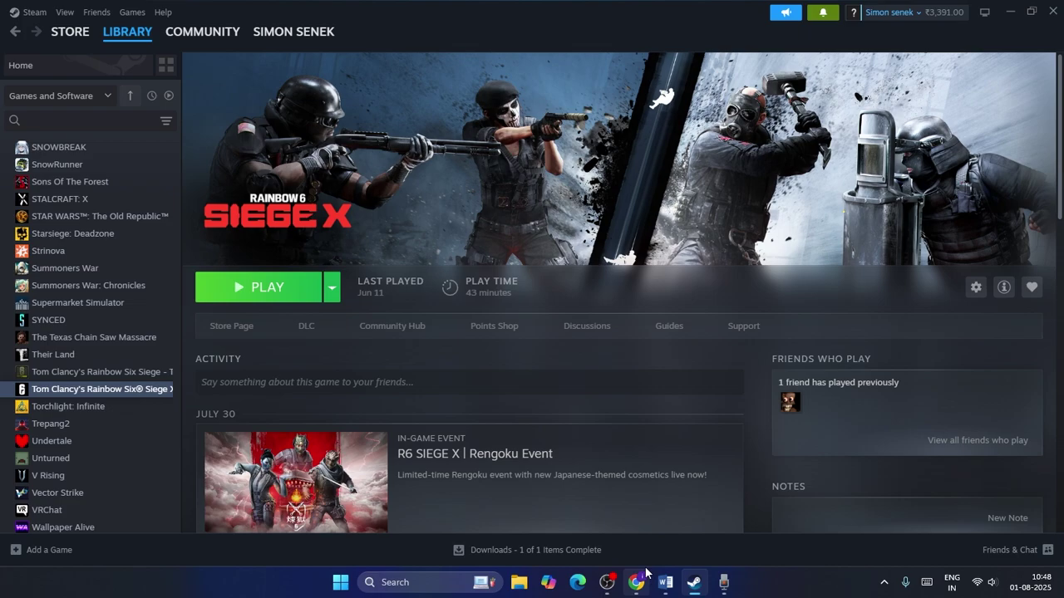
{"action": "left_click", "coordinate": [1010, 11]}
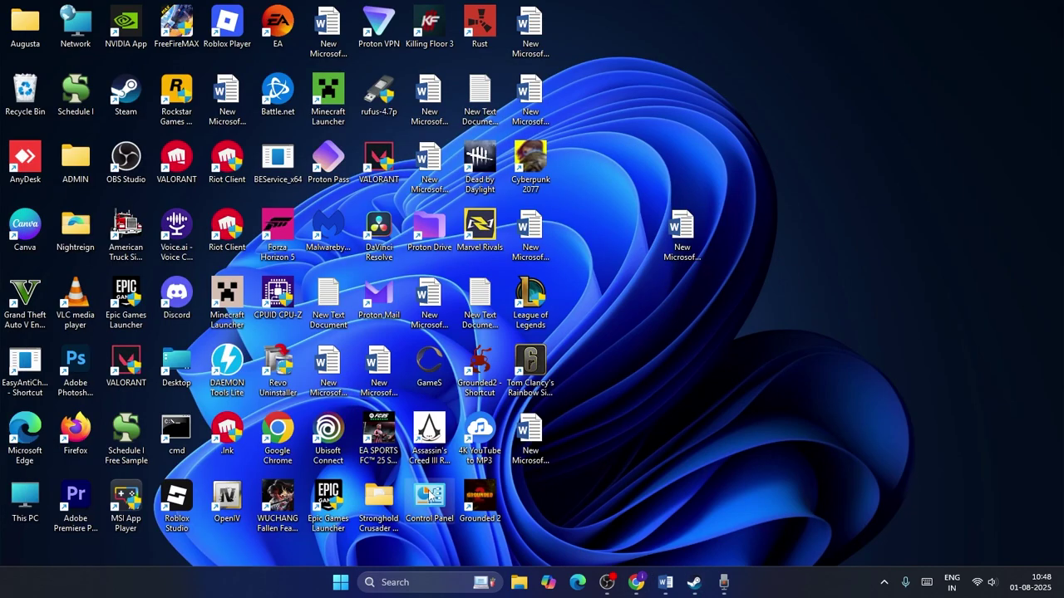
{"action": "double_click", "coordinate": [430, 497]}
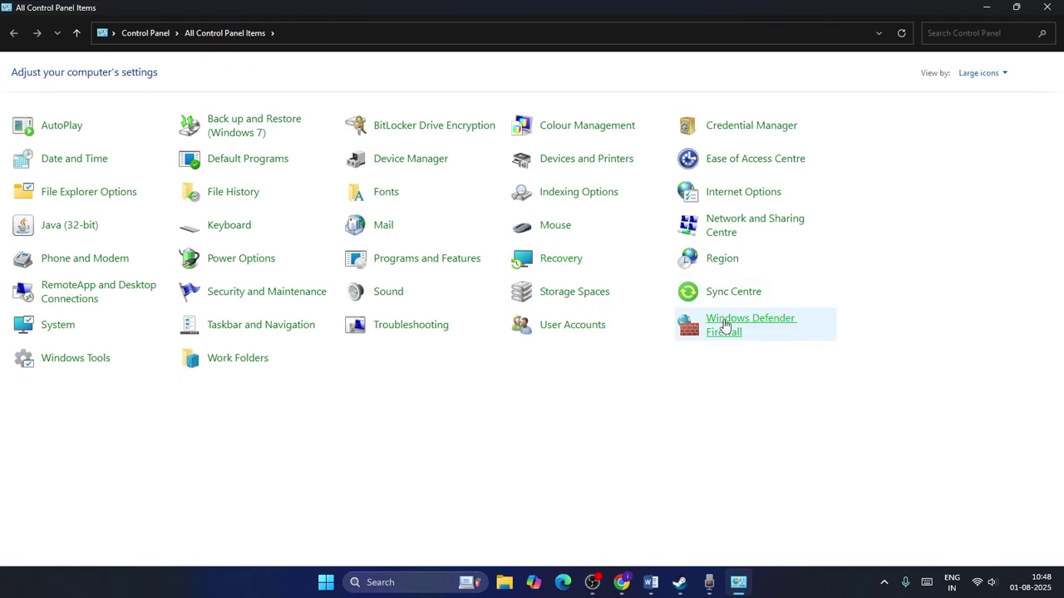
{"action": "left_click", "coordinate": [724, 325]}
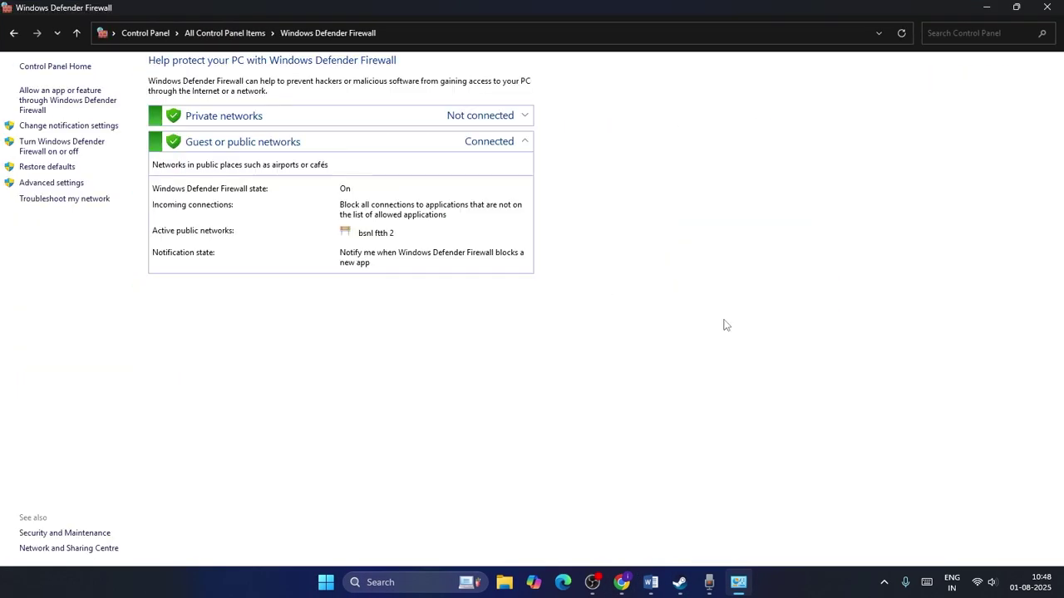
{"action": "left_click", "coordinate": [58, 102]}
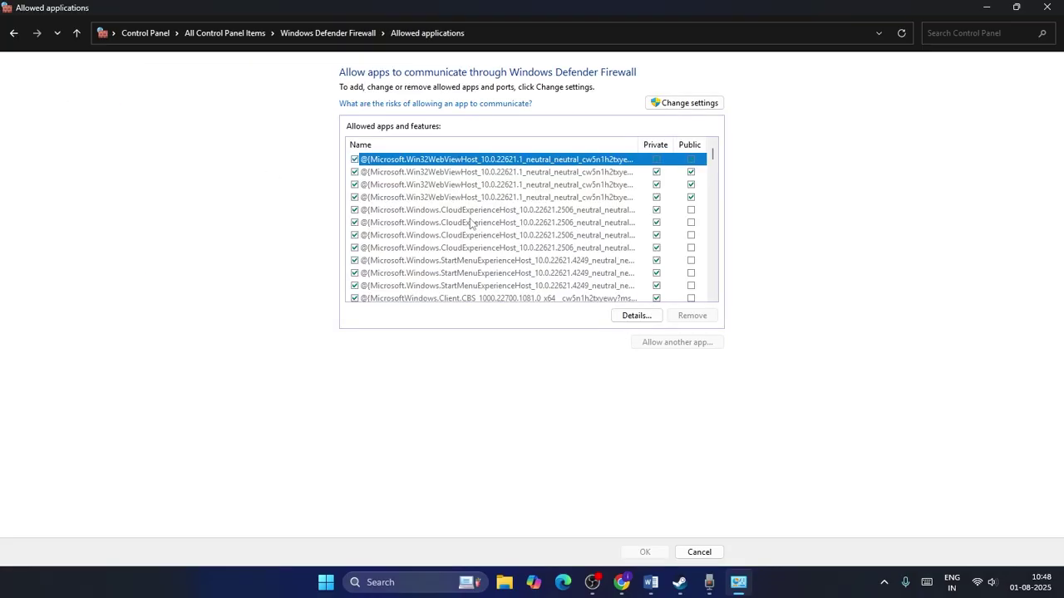
{"action": "scroll", "coordinate": [470, 223], "scroll_direction": "down", "scroll_amount": 7}
{"action": "scroll", "coordinate": [470, 223], "scroll_direction": "down", "scroll_amount": 20}
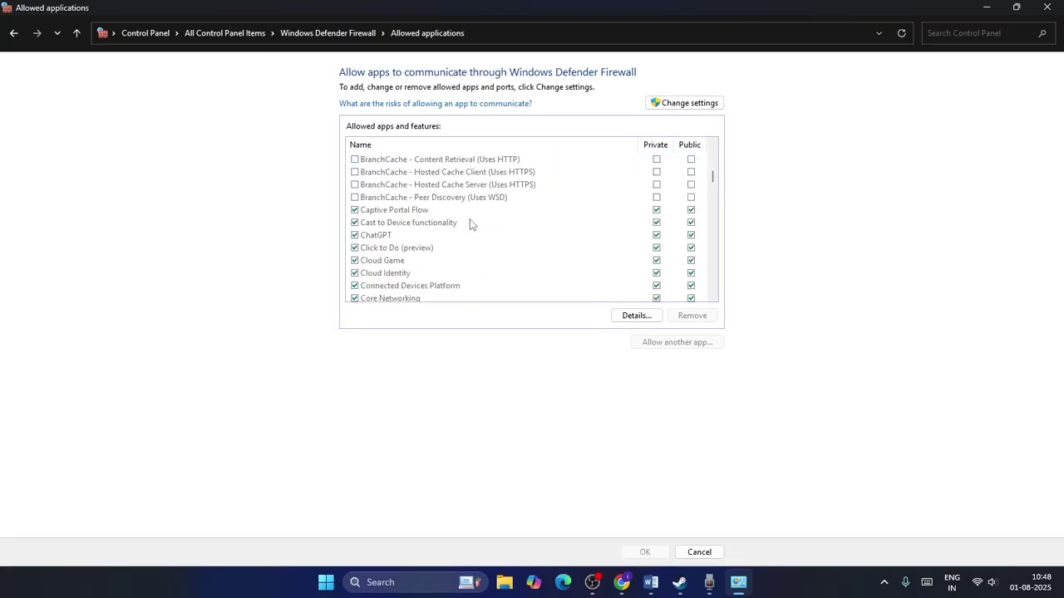
{"action": "scroll", "coordinate": [470, 223], "scroll_direction": "down", "scroll_amount": 13}
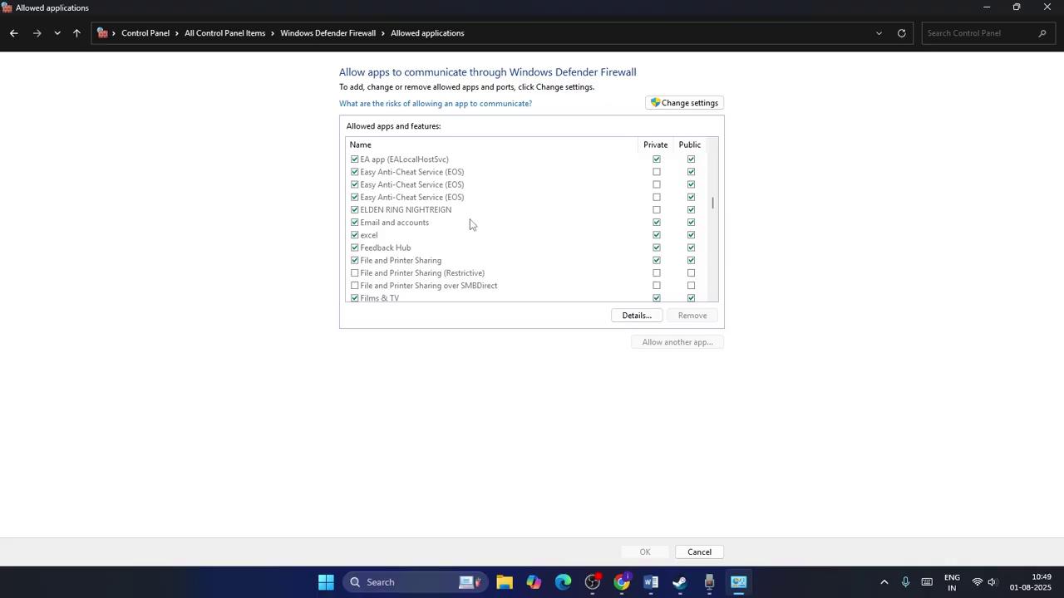
{"action": "scroll", "coordinate": [470, 222], "scroll_direction": "down", "scroll_amount": 10}
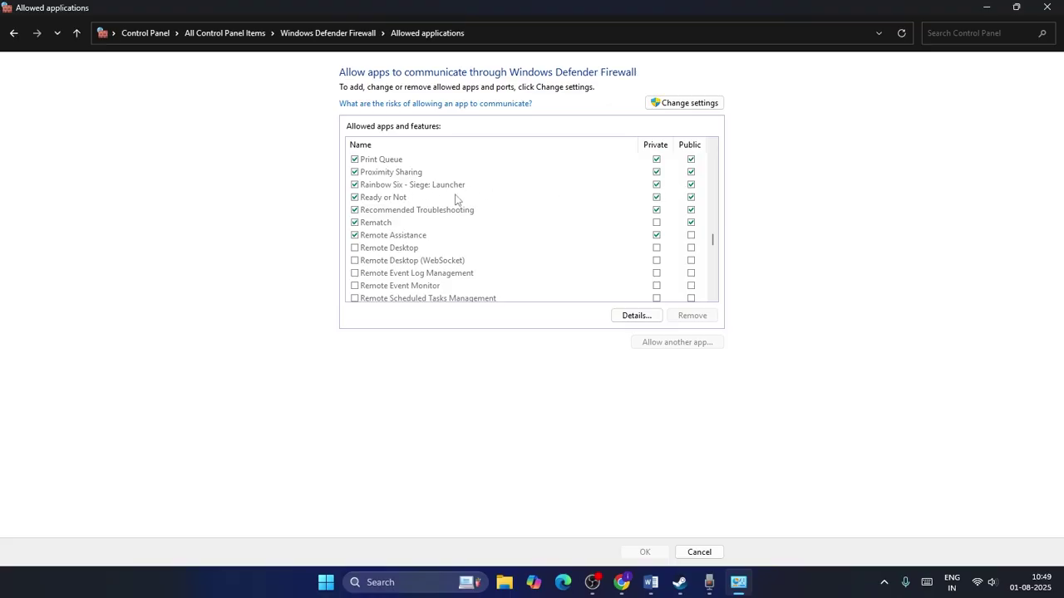
- Unlock the allowed-apps list with Change settings and start browsing for another app to allow
{"action": "left_click", "coordinate": [672, 103]}
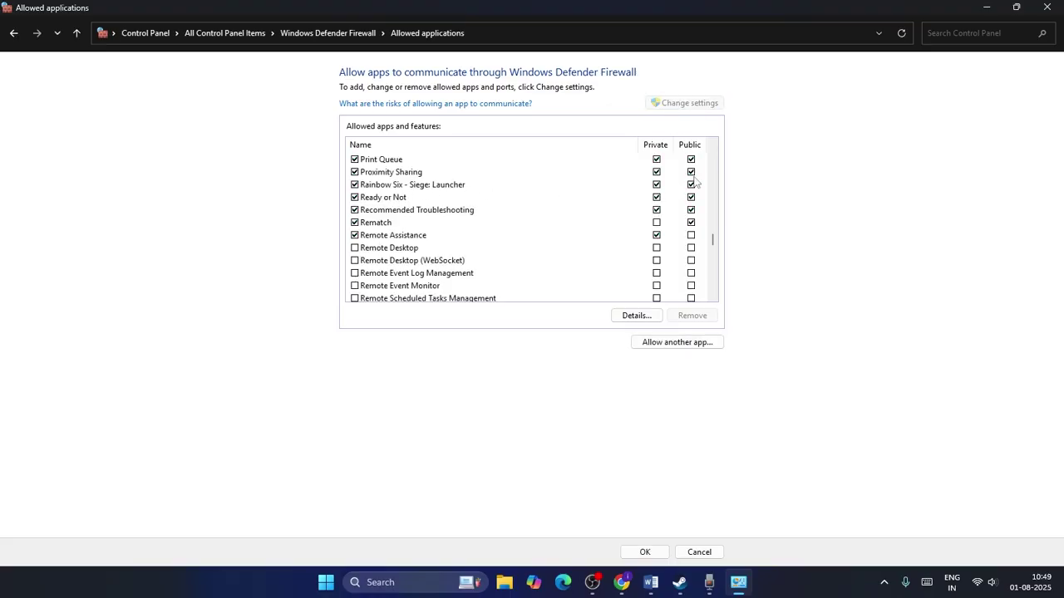
{"action": "left_click", "coordinate": [698, 343]}
{"action": "left_click", "coordinate": [627, 353]}
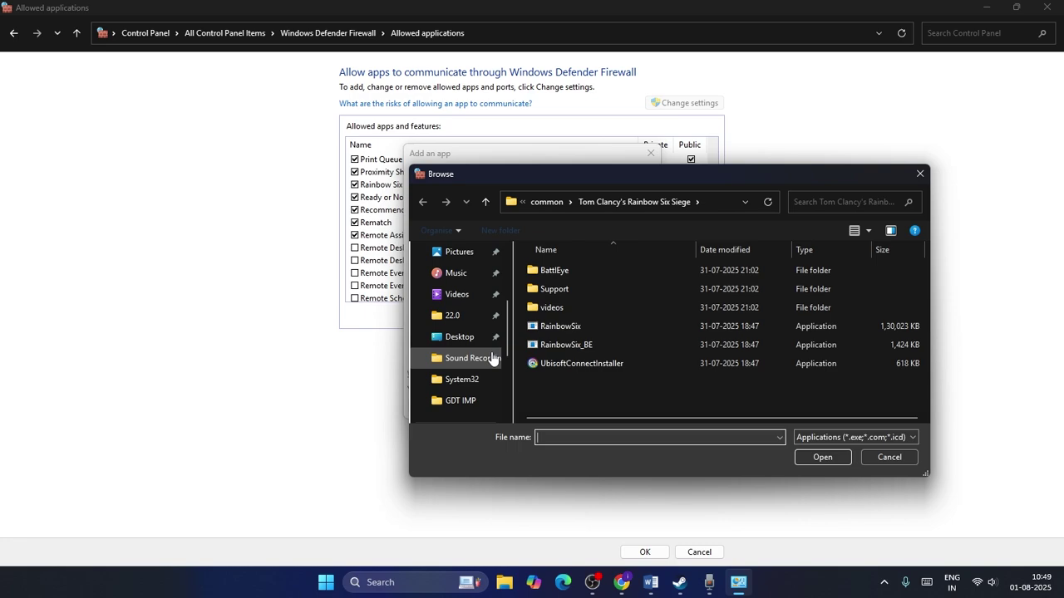
{"action": "scroll", "coordinate": [468, 366], "scroll_direction": "down", "scroll_amount": 1}
{"action": "scroll", "coordinate": [471, 379], "scroll_direction": "down", "scroll_amount": 2}
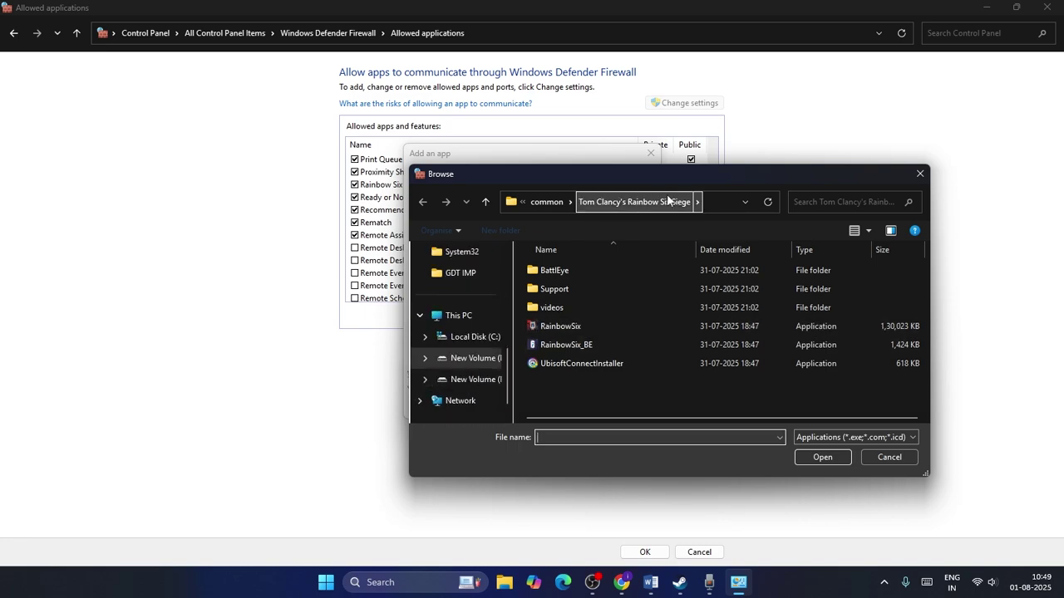
{"action": "left_click", "coordinate": [721, 201]}
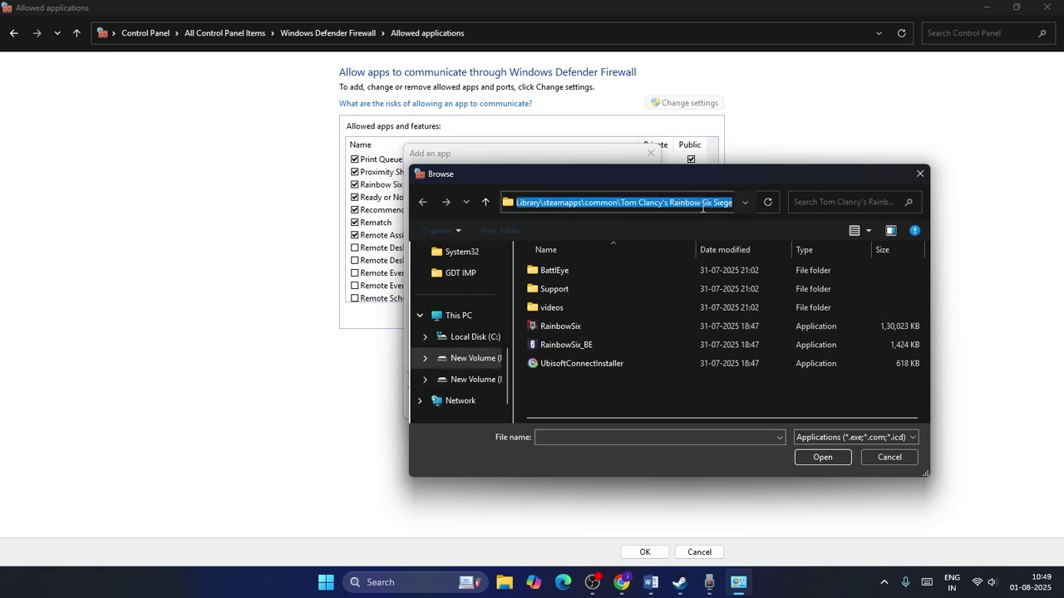
- Browse to E: > SteamLibrary > steamapps > common > Rainbow Six Siege > BattlEye, then cancel both dialogs
{"action": "left_click", "coordinate": [465, 315]}
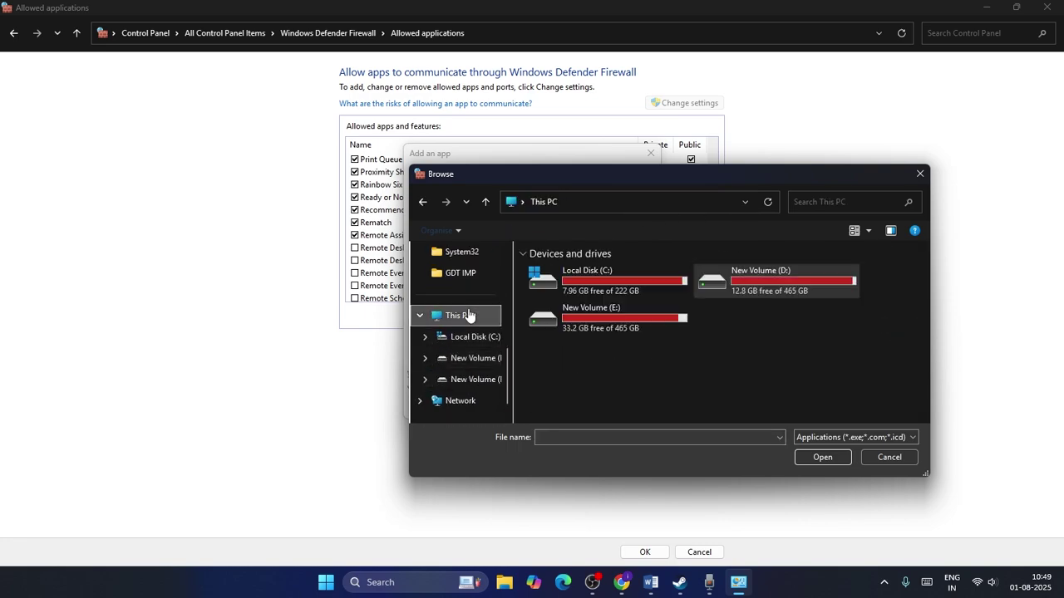
{"action": "double_click", "coordinate": [647, 326]}
{"action": "double_click", "coordinate": [547, 324]}
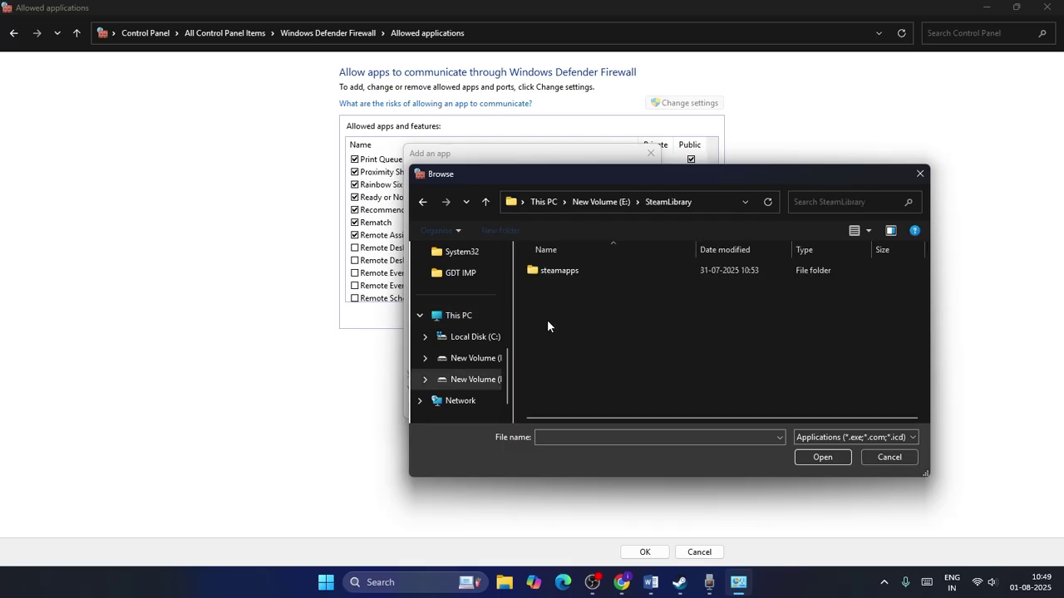
{"action": "double_click", "coordinate": [556, 273]}
{"action": "double_click", "coordinate": [556, 272]}
{"action": "scroll", "coordinate": [598, 353], "scroll_direction": "down", "scroll_amount": 2}
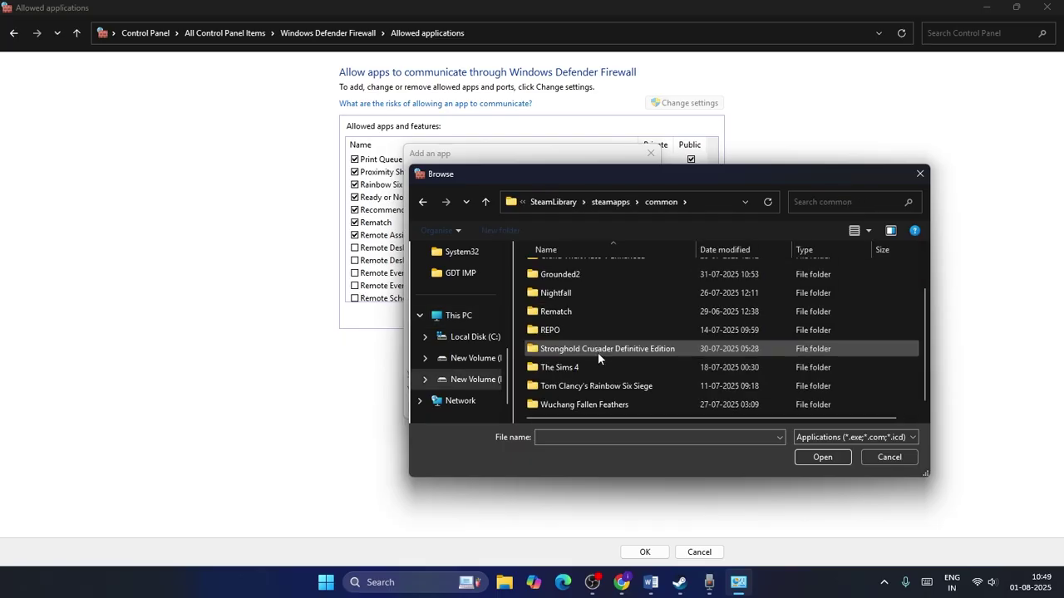
{"action": "double_click", "coordinate": [580, 383]}
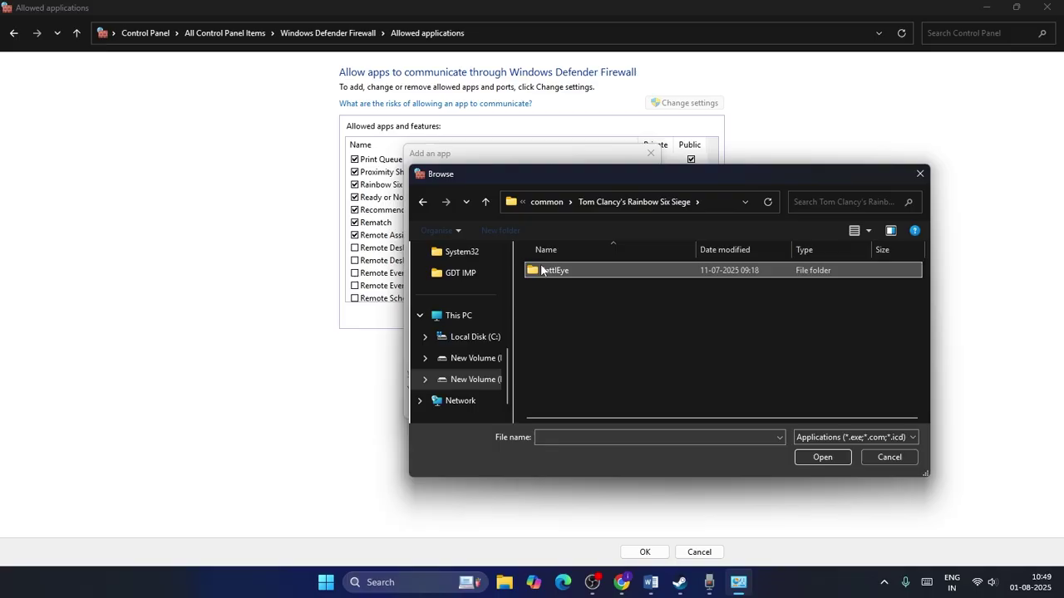
{"action": "double_click", "coordinate": [545, 270]}
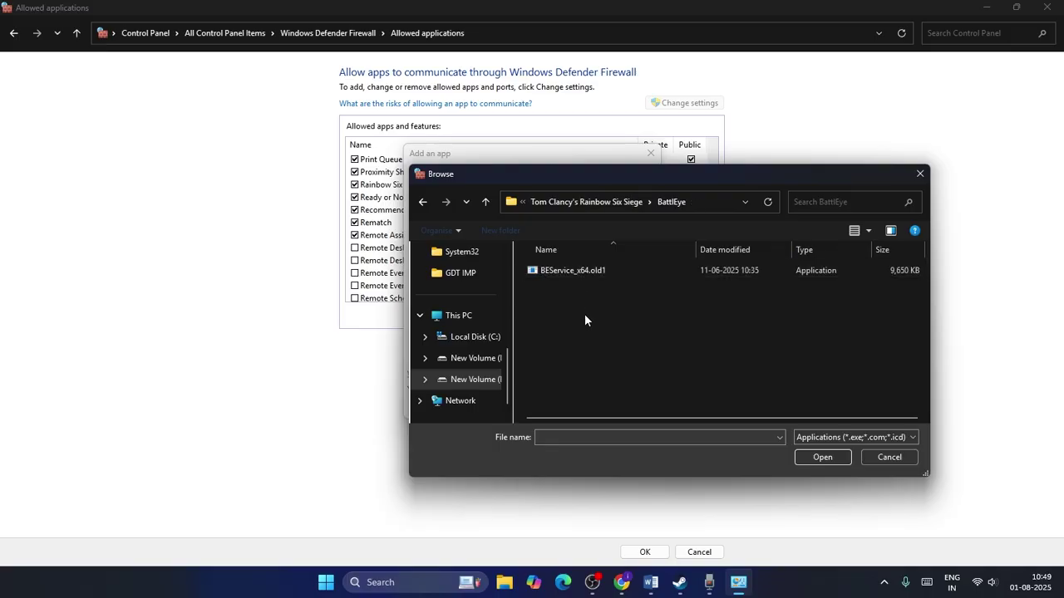
{"action": "left_click", "coordinate": [890, 458]}
{"action": "left_click", "coordinate": [633, 407]}
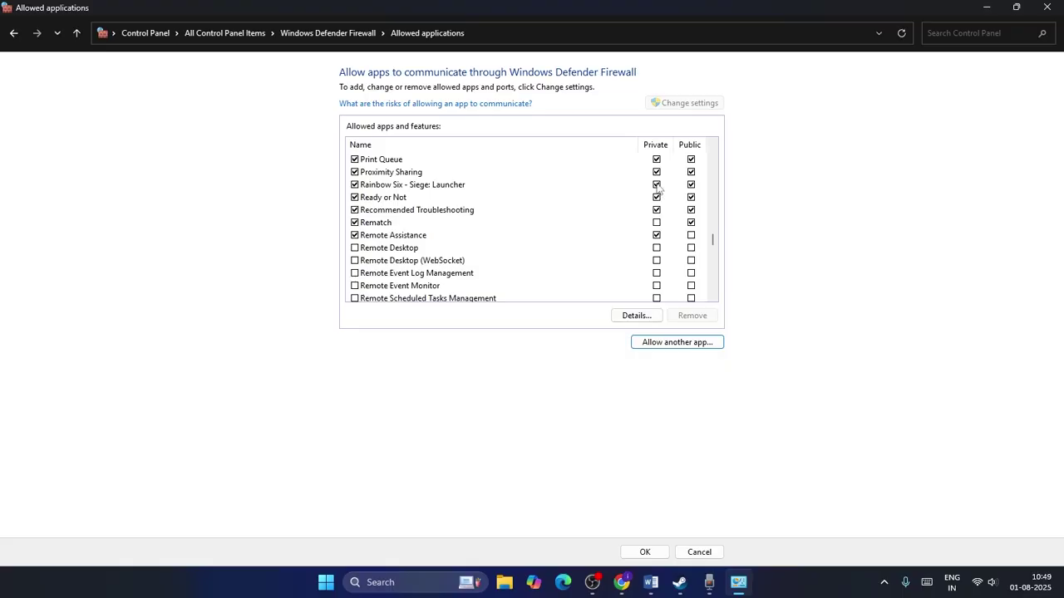
- Close the firewall window and highlight Step 5, 'Update Windows, restart PC', in the Word guide
{"action": "left_click", "coordinate": [1046, 7]}
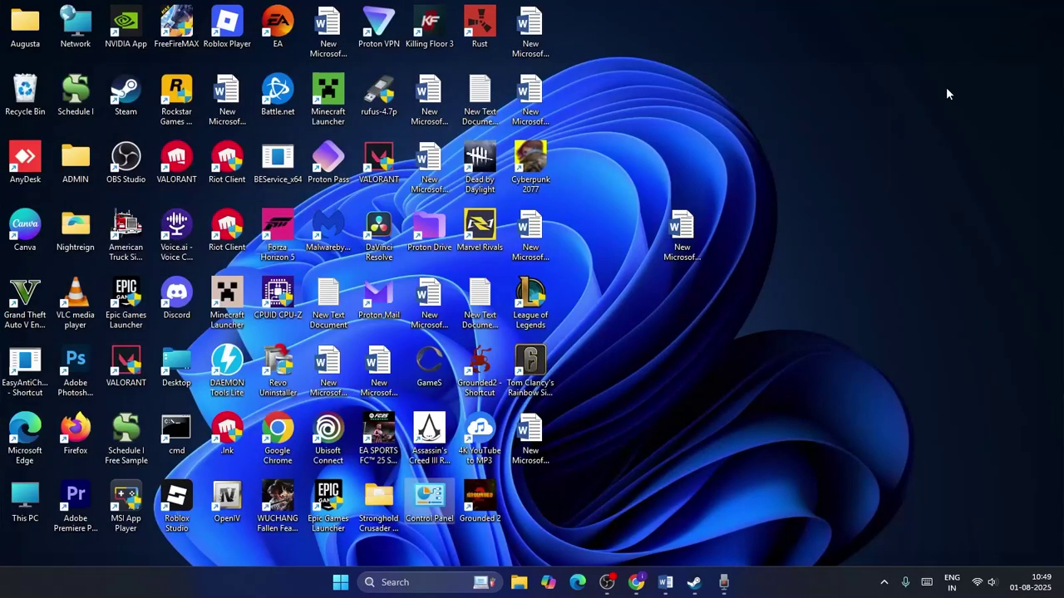
{"action": "left_click", "coordinate": [665, 581]}
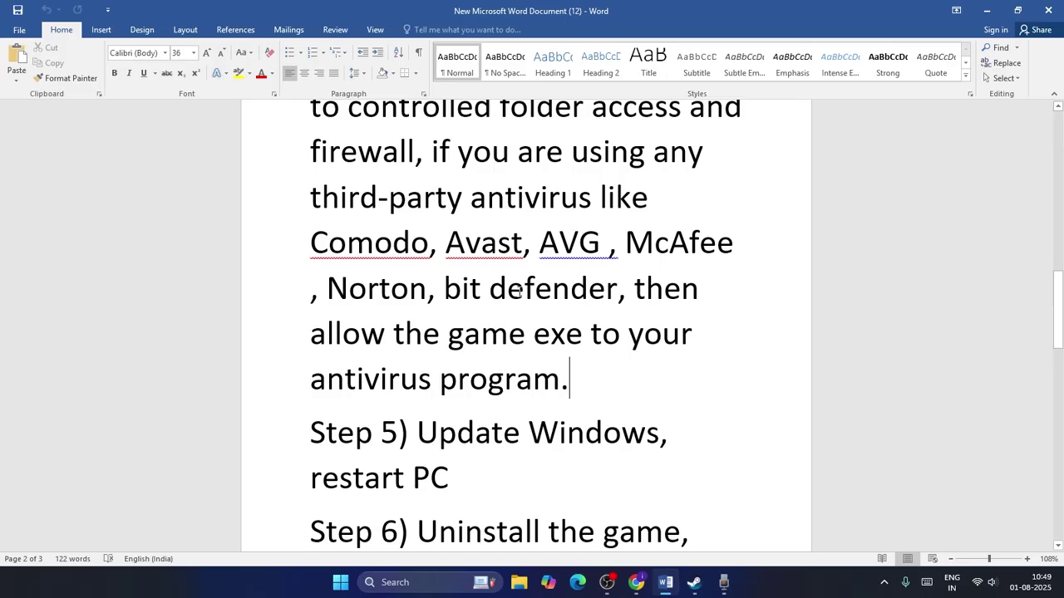
{"action": "scroll", "coordinate": [504, 283], "scroll_direction": "down", "scroll_amount": 5}
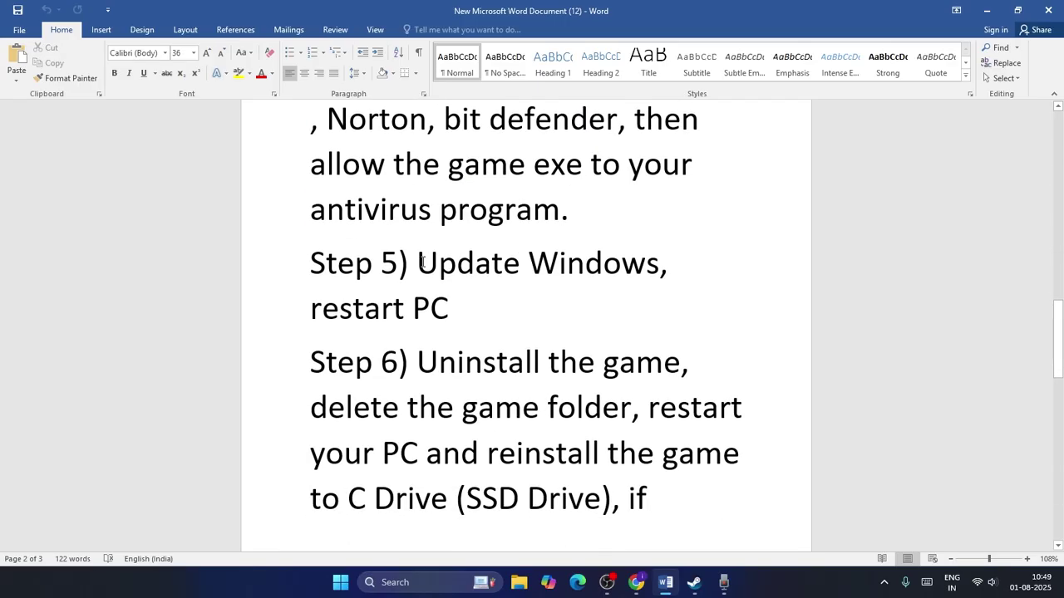
{"action": "left_click_drag", "start_coordinate": [418, 263], "coordinate": [546, 308]}
{"action": "left_click", "coordinate": [546, 309]}
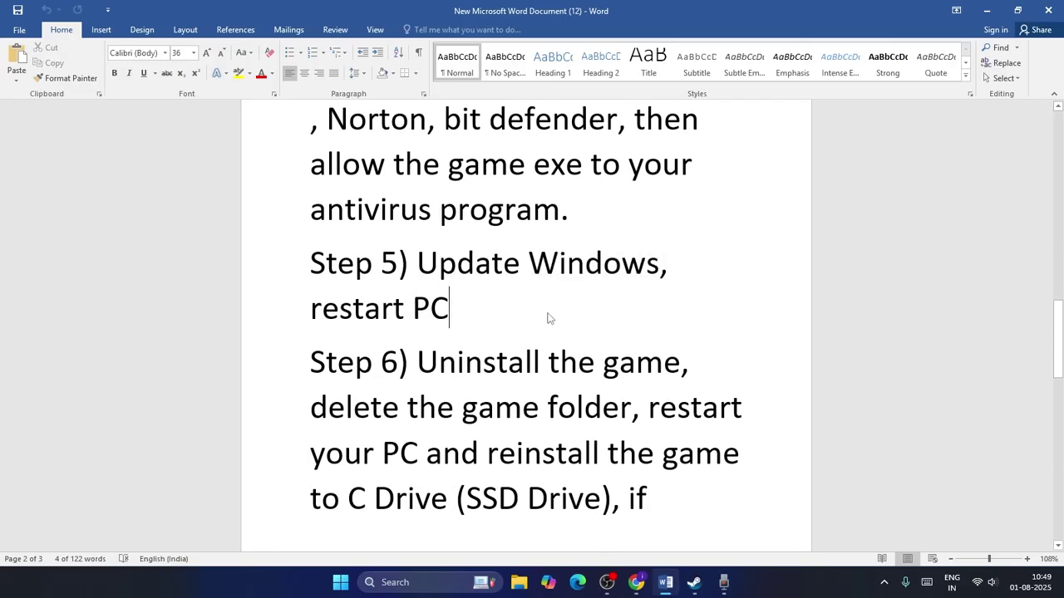
{"action": "left_click", "coordinate": [395, 586]}
- Search 'set', open Settings and check the Windows Update page for updates
{"action": "type", "text": "set"}
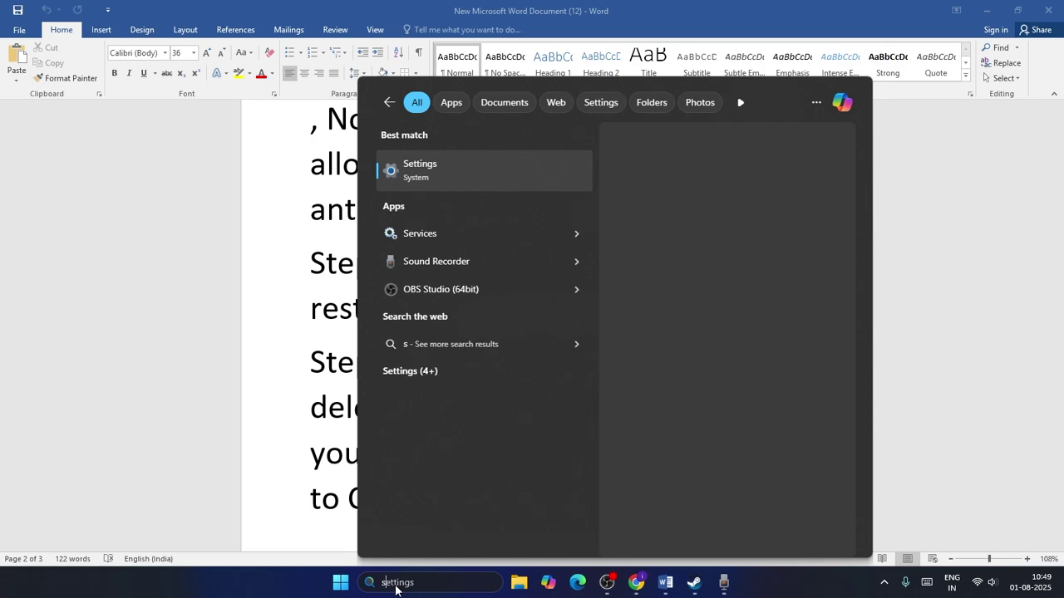
{"action": "left_click", "coordinate": [443, 177]}
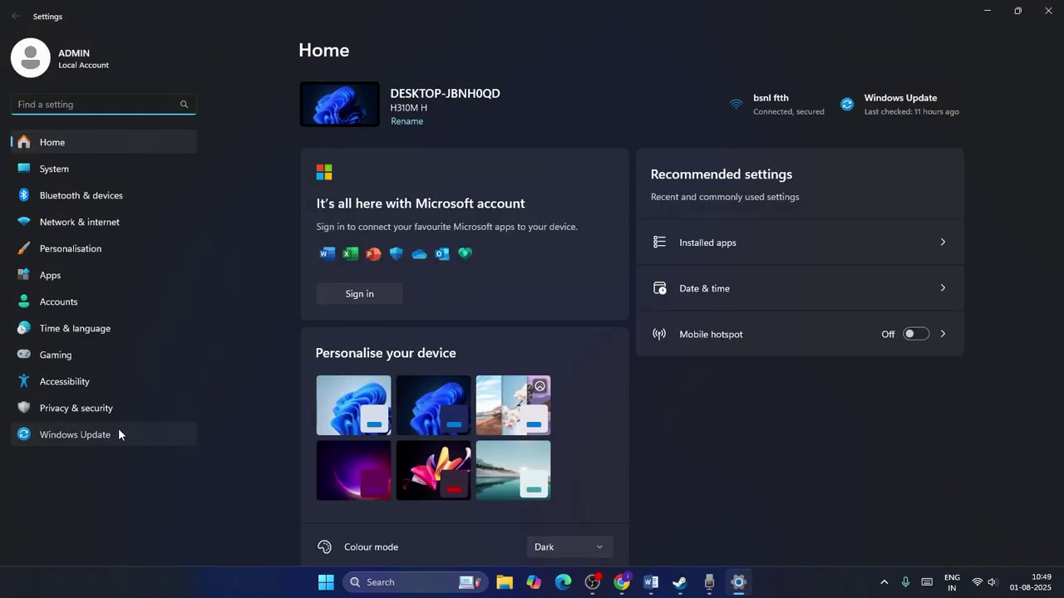
{"action": "left_click", "coordinate": [118, 431]}
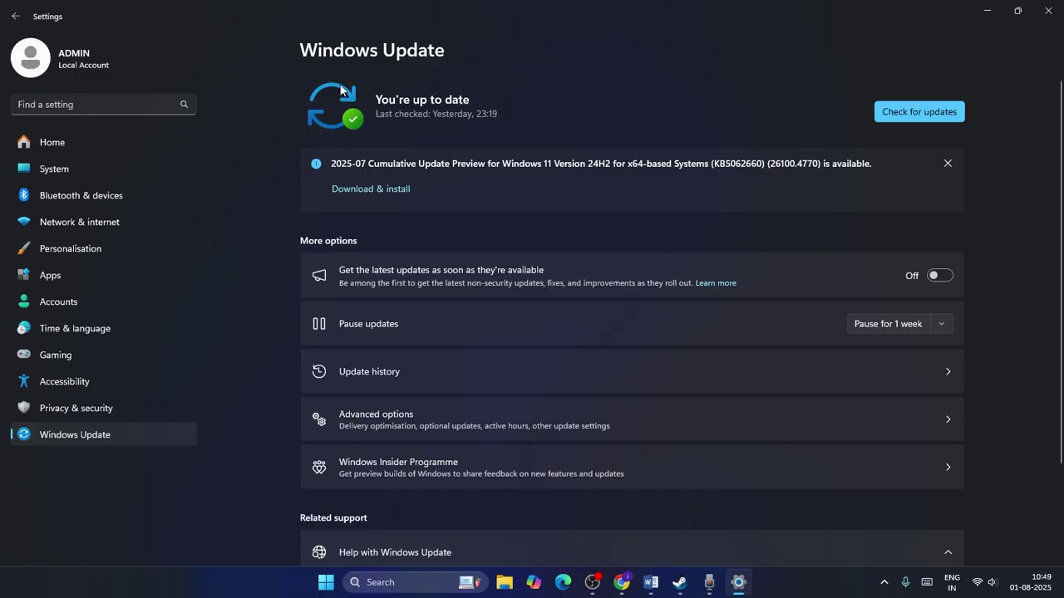
{"action": "left_click", "coordinate": [1048, 10]}
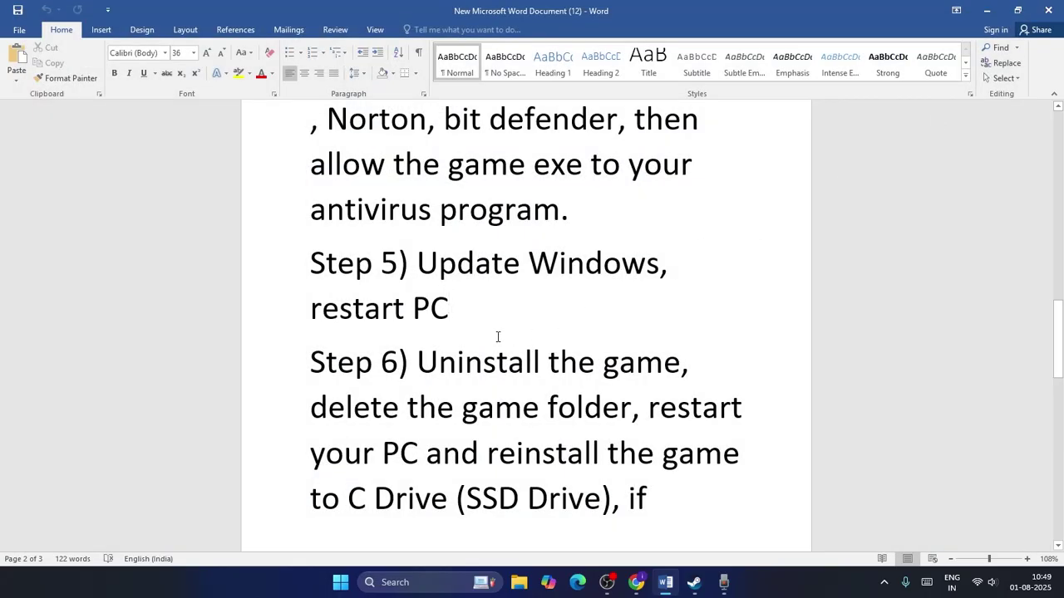
{"action": "scroll", "coordinate": [559, 278], "scroll_direction": "down", "scroll_amount": 1}
{"action": "left_click_drag", "start_coordinate": [417, 227], "coordinate": [665, 353]}
{"action": "left_click", "coordinate": [666, 353]}
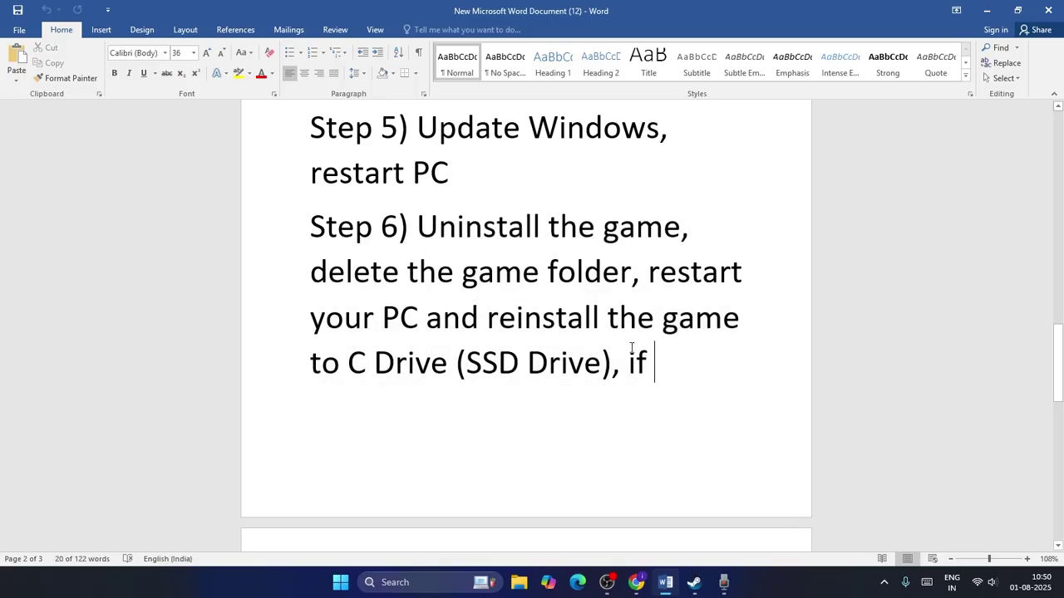
{"action": "scroll", "coordinate": [629, 332], "scroll_direction": "down", "scroll_amount": 5}
{"action": "scroll", "coordinate": [629, 325], "scroll_direction": "up", "scroll_amount": 2}
{"action": "scroll", "coordinate": [578, 305], "scroll_direction": "down", "scroll_amount": 5}
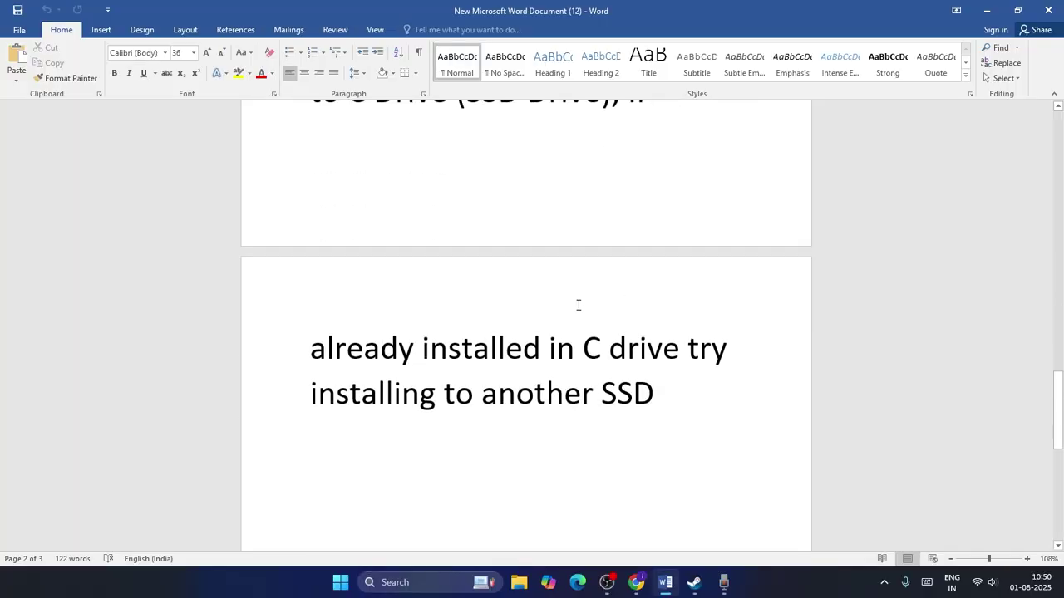
- In Steam, view Rainbow Six Siege X's Manage options and close them without uninstalling
{"action": "left_click", "coordinate": [698, 581]}
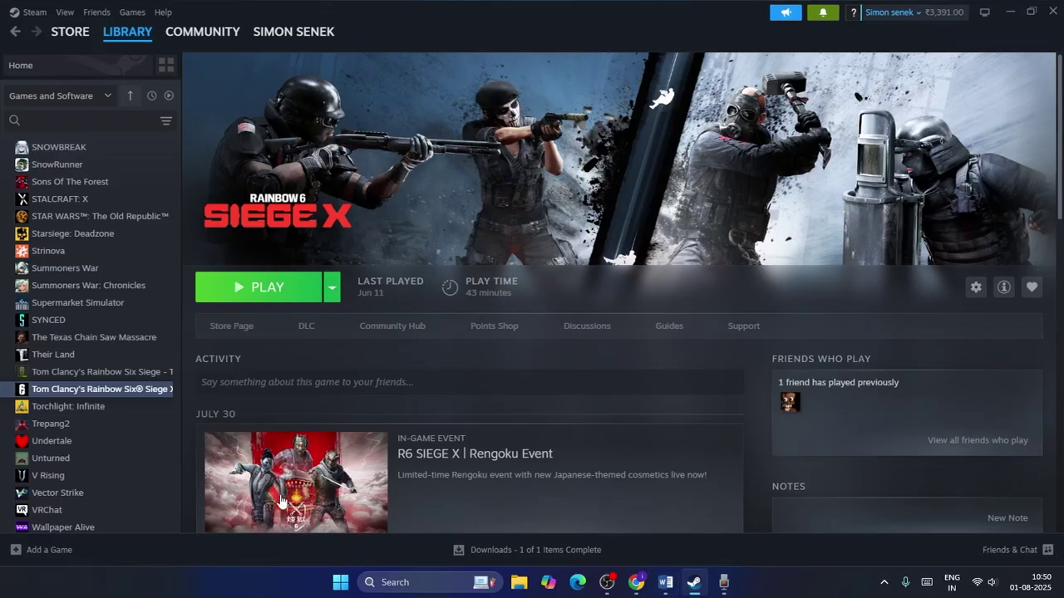
{"action": "right_click", "coordinate": [121, 391]}
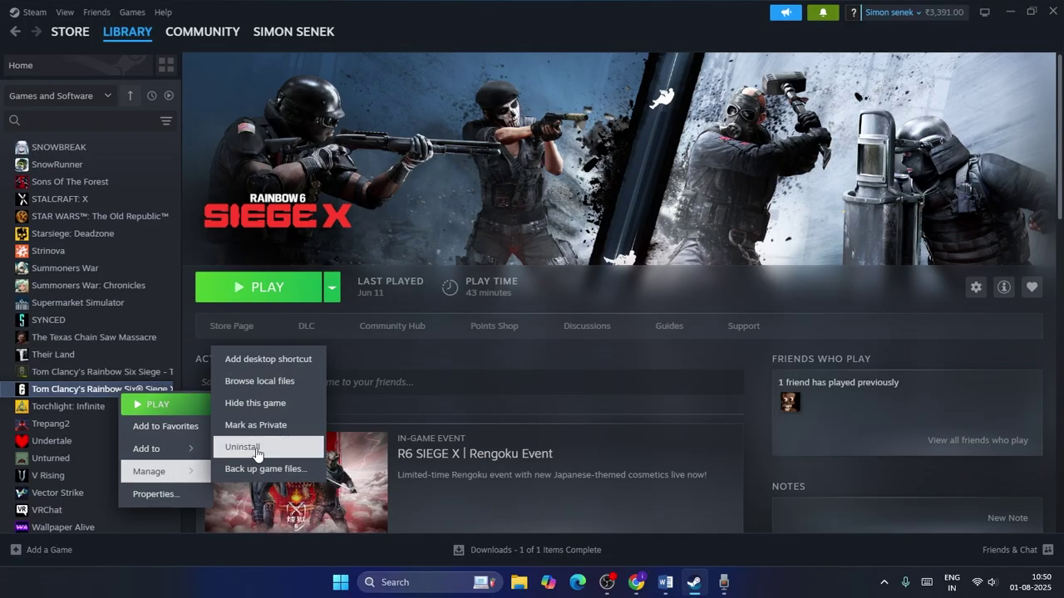
{"action": "left_click", "coordinate": [755, 303]}
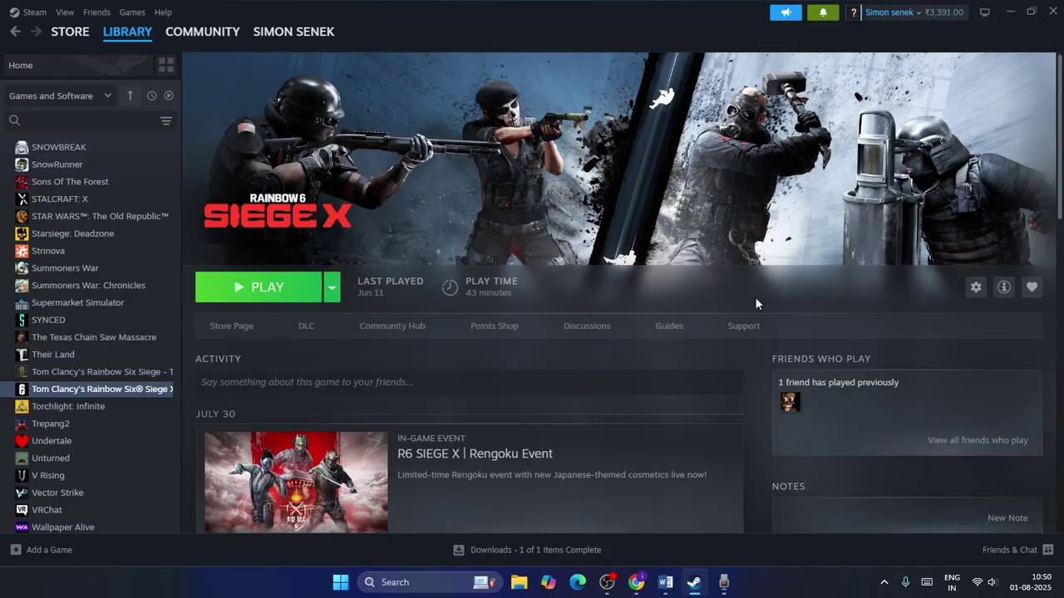
- Check the drives under This PC in File Explorer (E: has 33.2 GB free), then close it
{"action": "left_click", "coordinate": [519, 582]}
{"action": "left_click", "coordinate": [74, 422]}
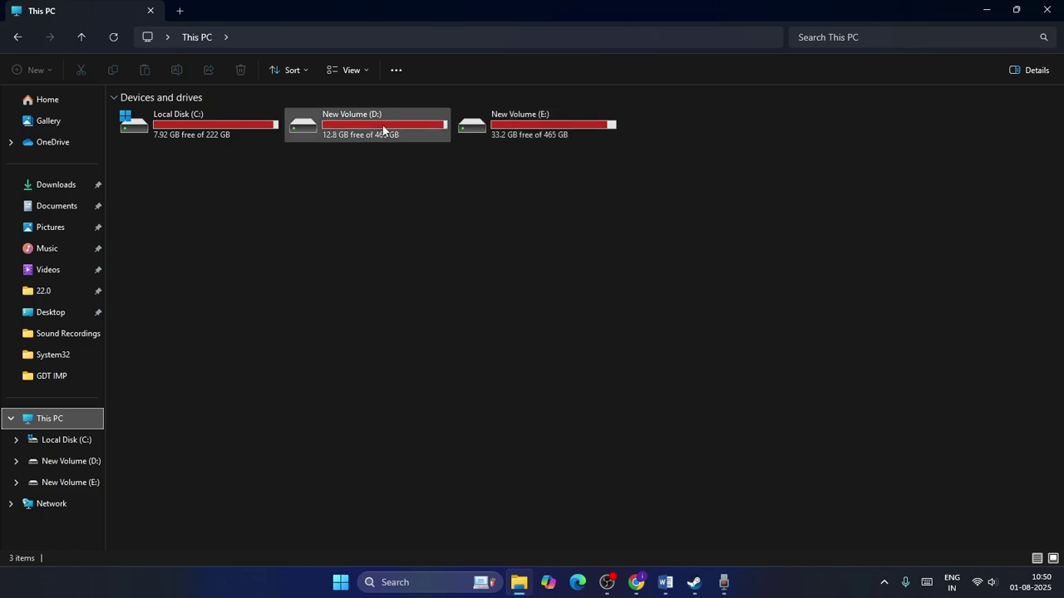
{"action": "left_click", "coordinate": [1054, 7]}
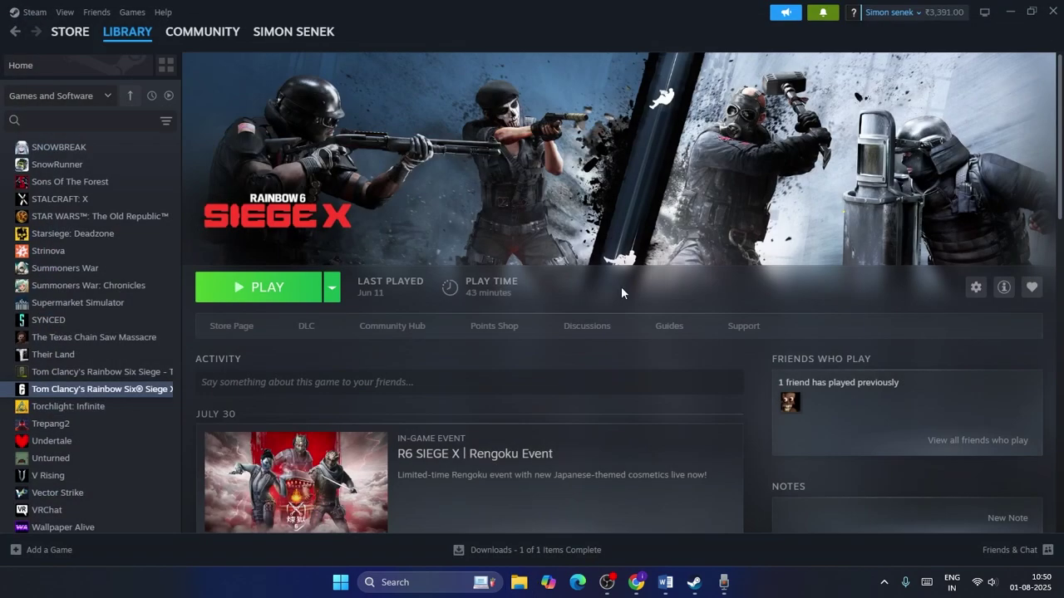